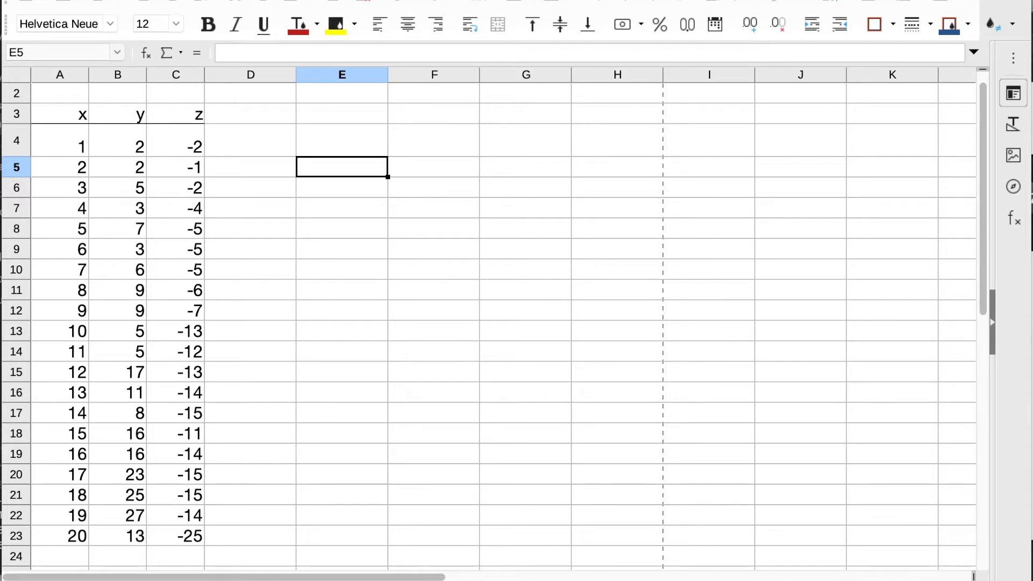
# - Insert a chart from the x and y values in A4:B23, using the XY (Scatter) type with points only
pyautogui.moveTo(269, 97); pyautogui.dragTo(421, 123)
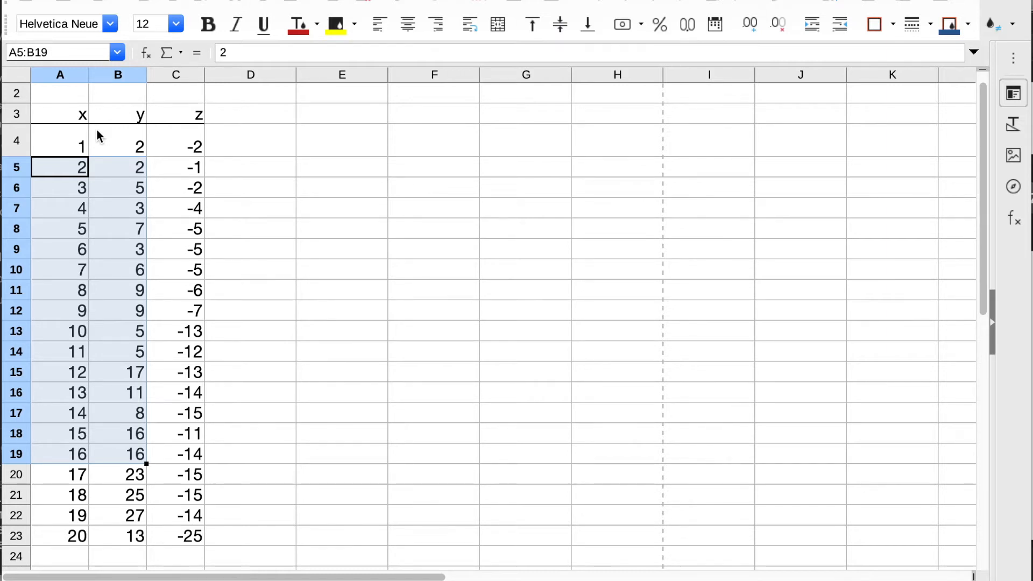
pyautogui.moveTo(70, 134); pyautogui.dragTo(119, 539)
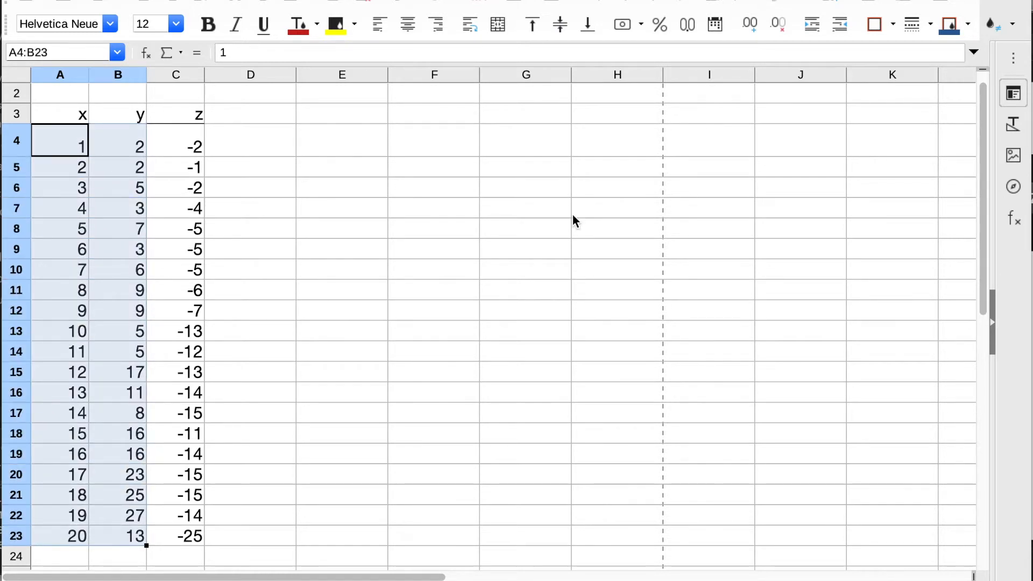
pyautogui.click(746, 2)
pyautogui.click(743, 3)
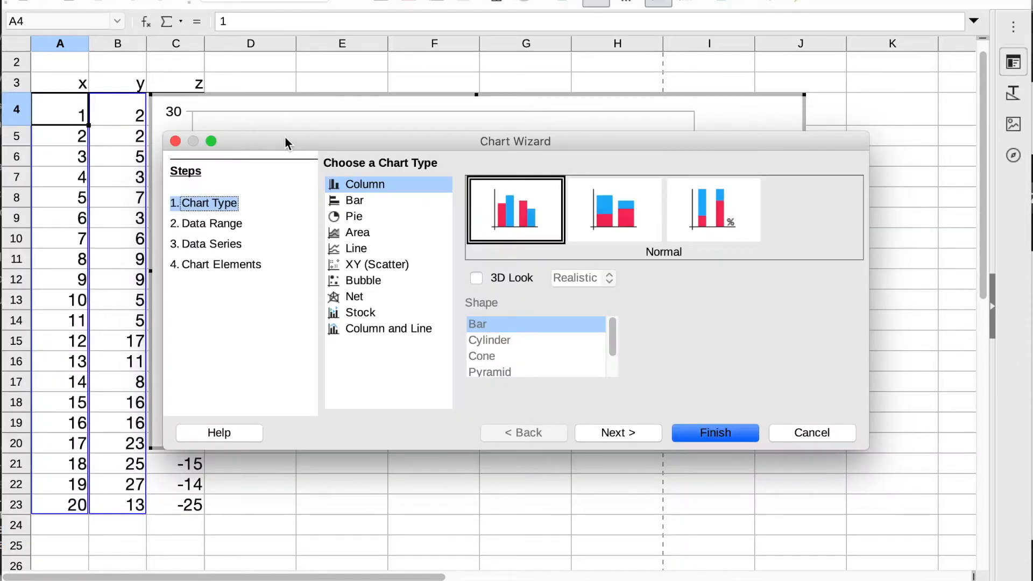
pyautogui.click(364, 268)
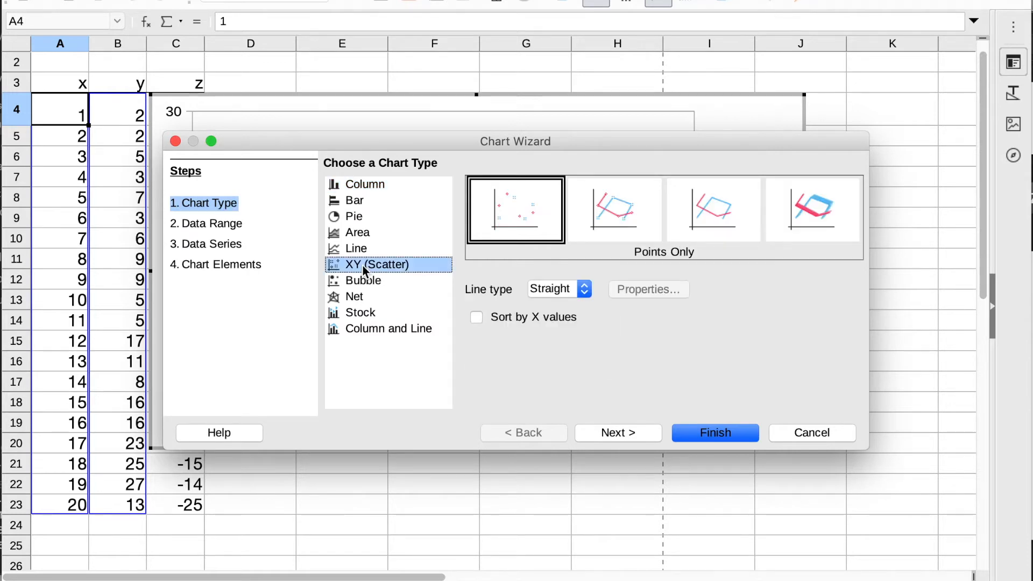
pyautogui.click(514, 206)
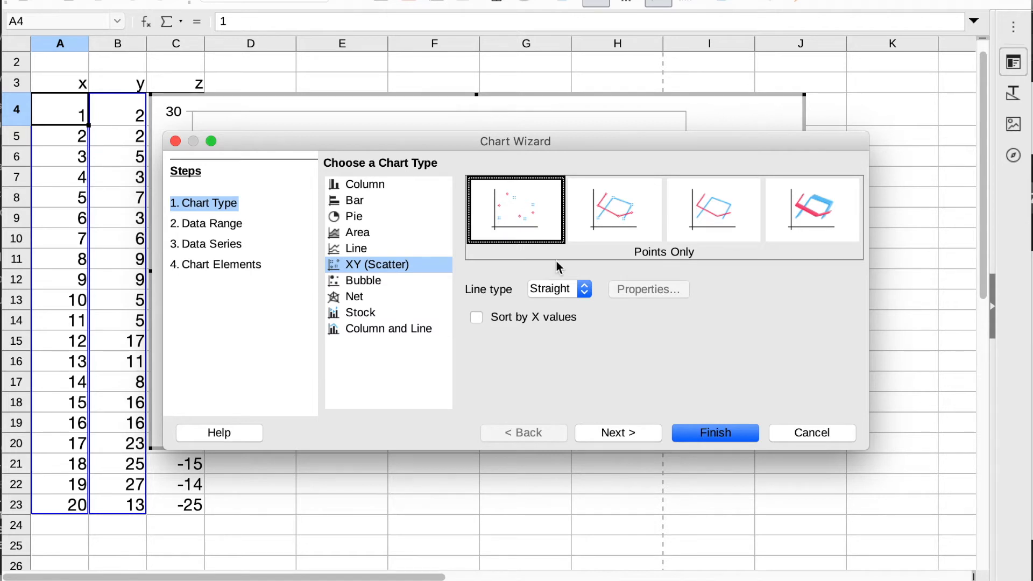
# - Keep the default data range and series, title the chart "Plot of y vs. x" and label its axes "x-values" and "y-values"
pyautogui.click(630, 437)
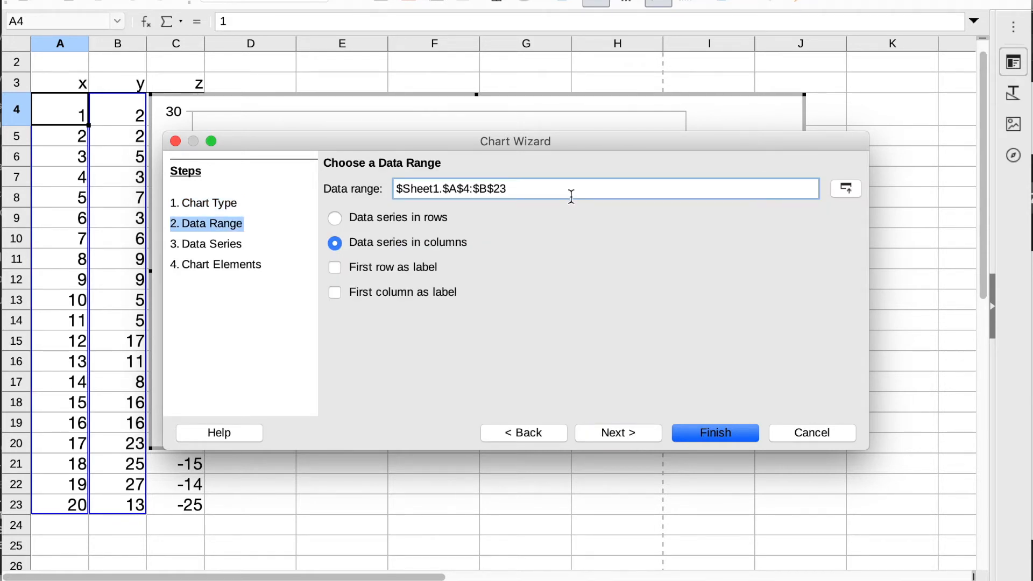
pyautogui.click(615, 437)
pyautogui.click(623, 433)
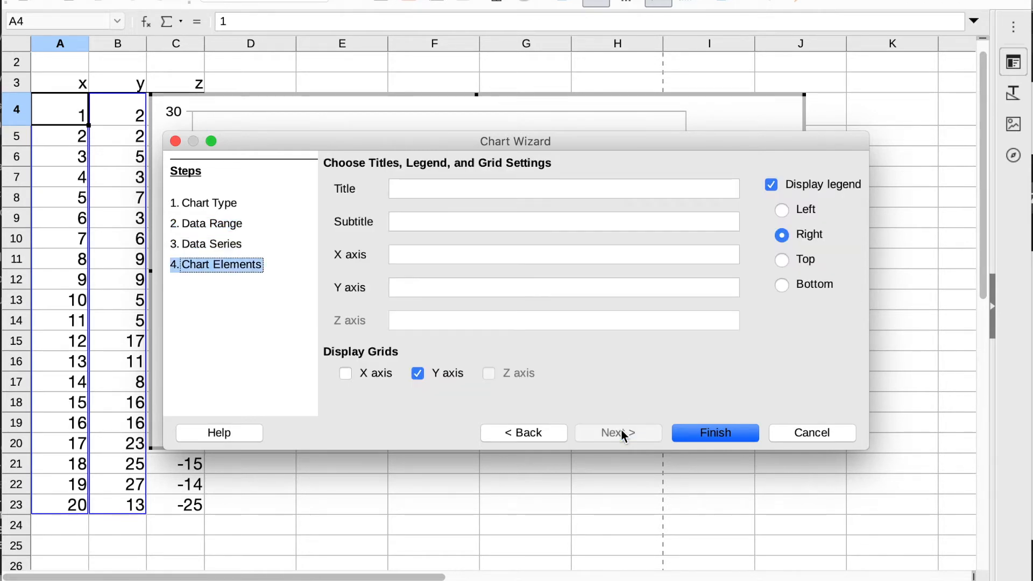
pyautogui.click(419, 192)
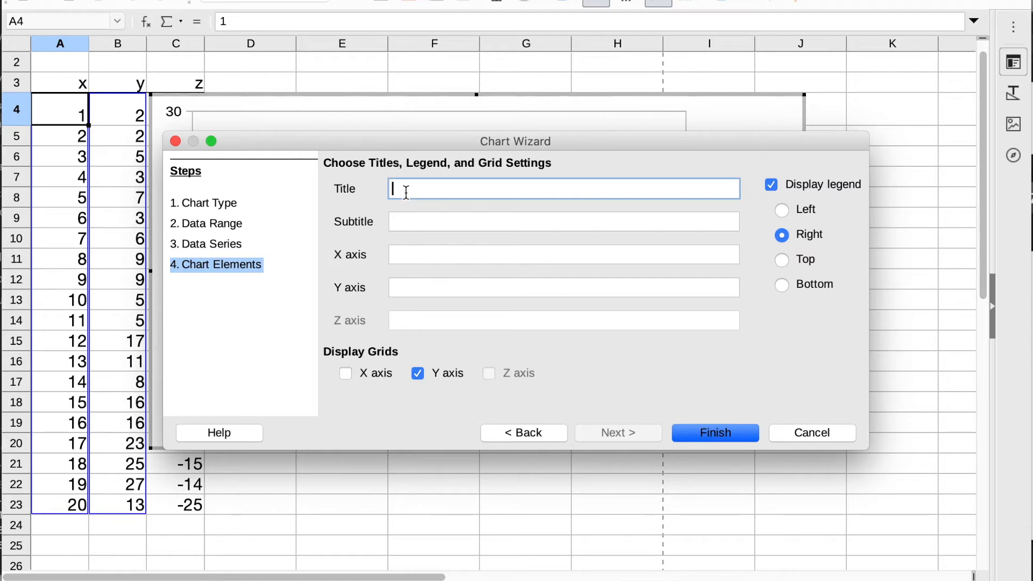
pyautogui.write('Plot of y vs. x')
pyautogui.click(421, 255)
pyautogui.write('x-values')
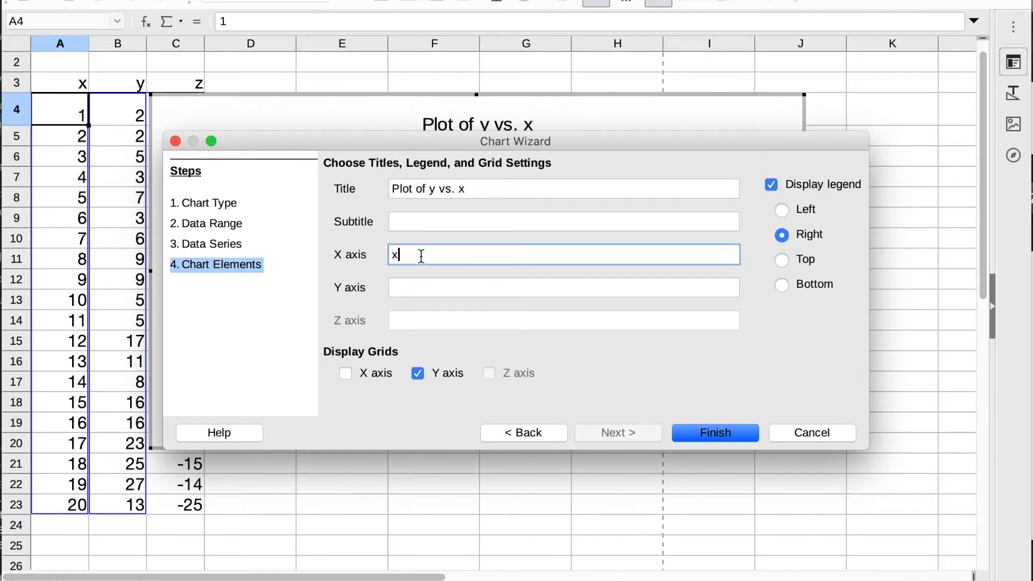
pyautogui.click(418, 289)
pyautogui.write('y-values')
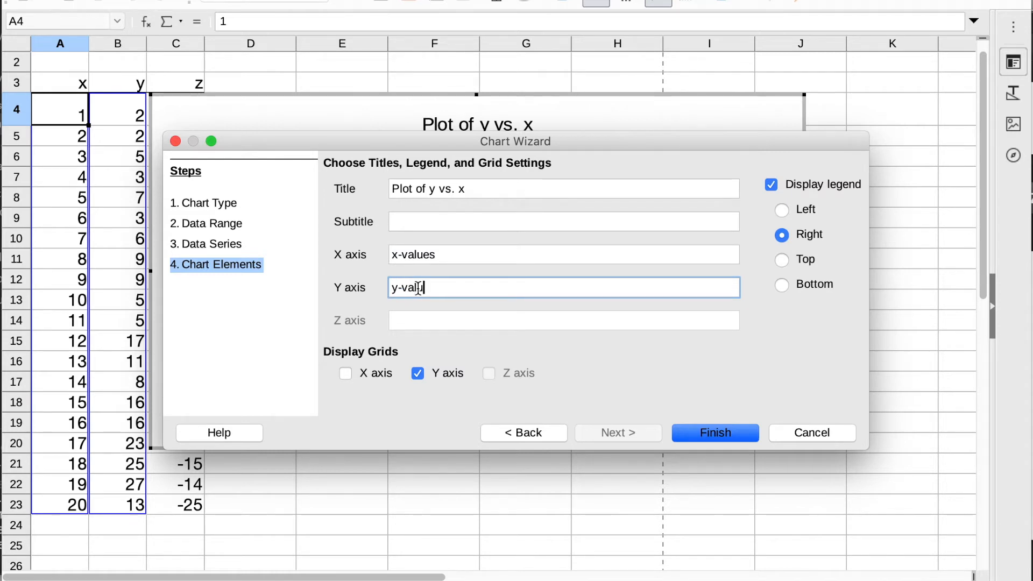
# - Hide the legend, add the X axis grid and finish creating the chart
pyautogui.click(770, 185)
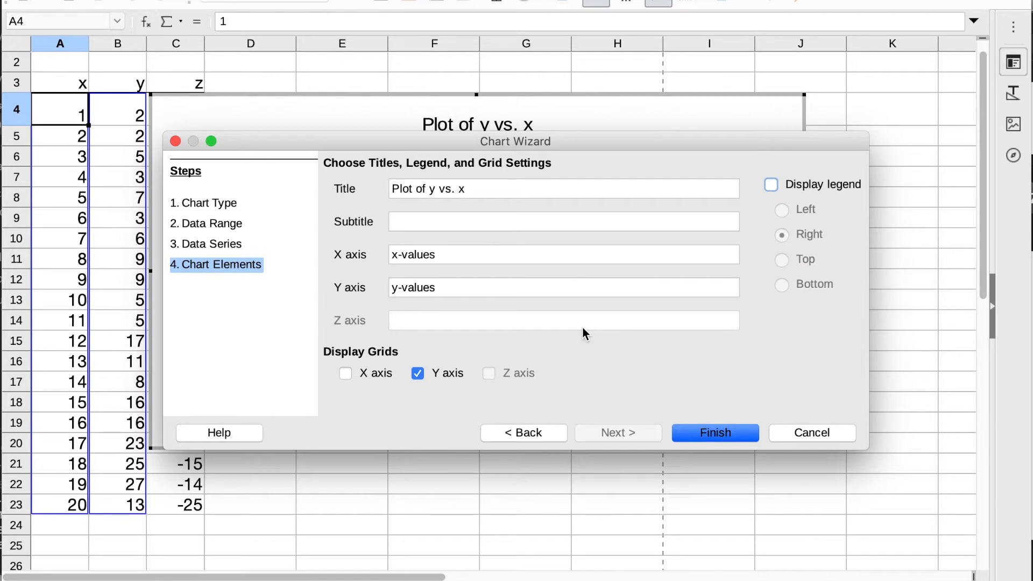
pyautogui.click(351, 379)
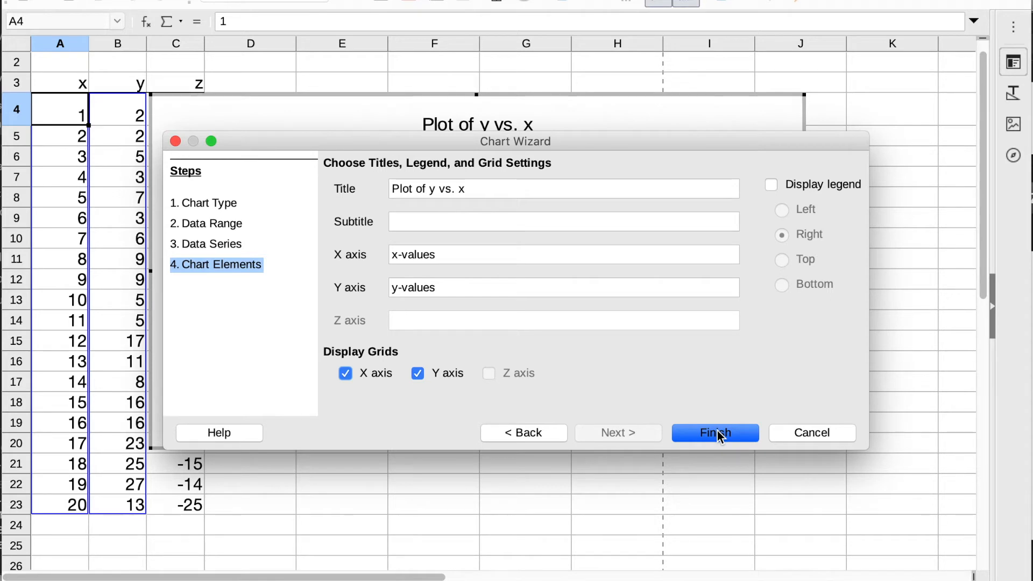
pyautogui.click(717, 431)
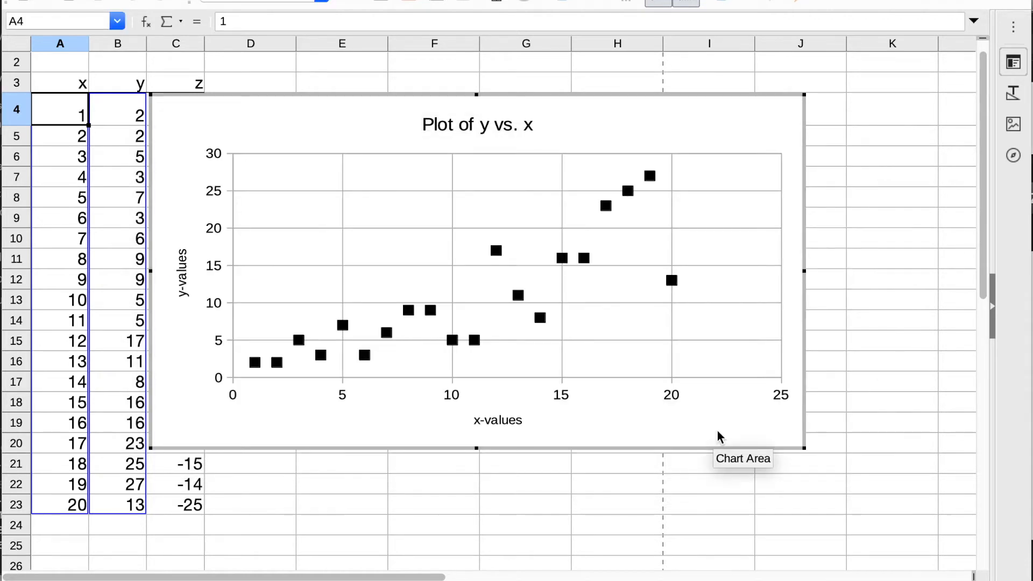
# - Move the chart clear of the z column, about level with row 3, and deselect it
pyautogui.click(392, 86)
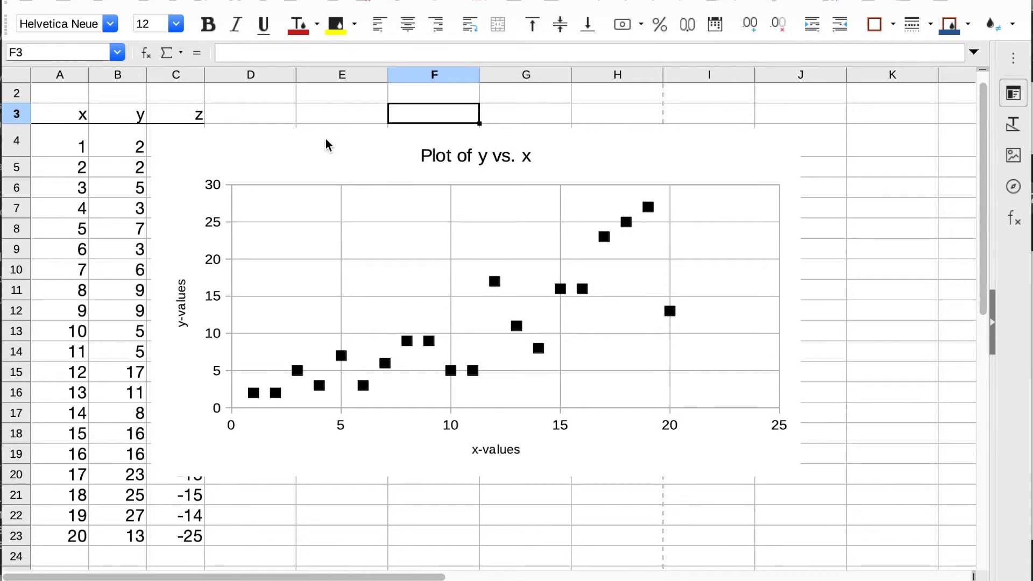
pyautogui.moveTo(349, 146)
pyautogui.mouseDown()
pyautogui.moveTo(399, 137)
pyautogui.moveTo(405, 114)
pyautogui.mouseUp()
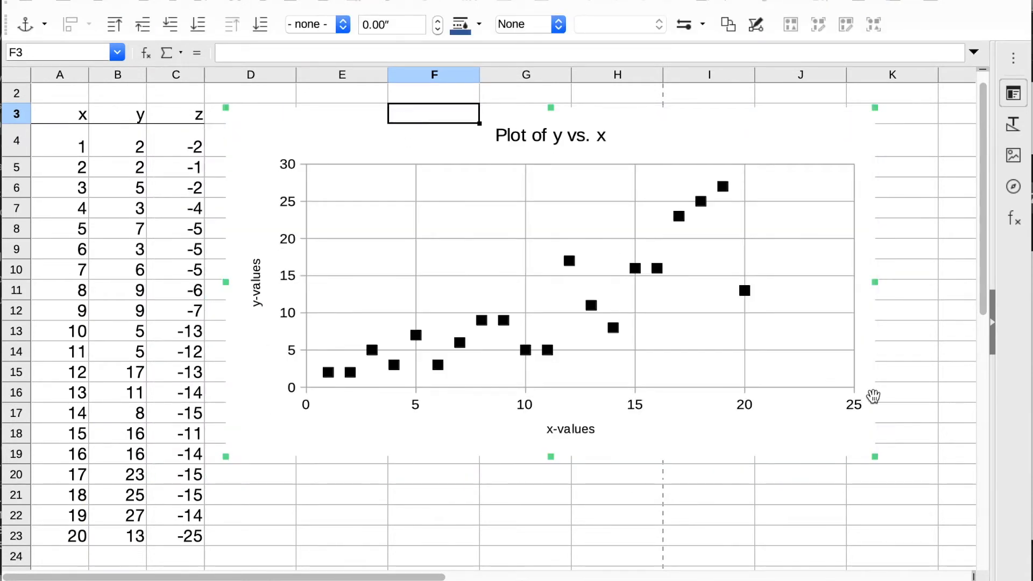
pyautogui.click(925, 290)
# - Open the plotted data series' line formatting and try the Bullet02-Circle-Blue gallery icon for its markers
pyautogui.doubleClick(748, 261)
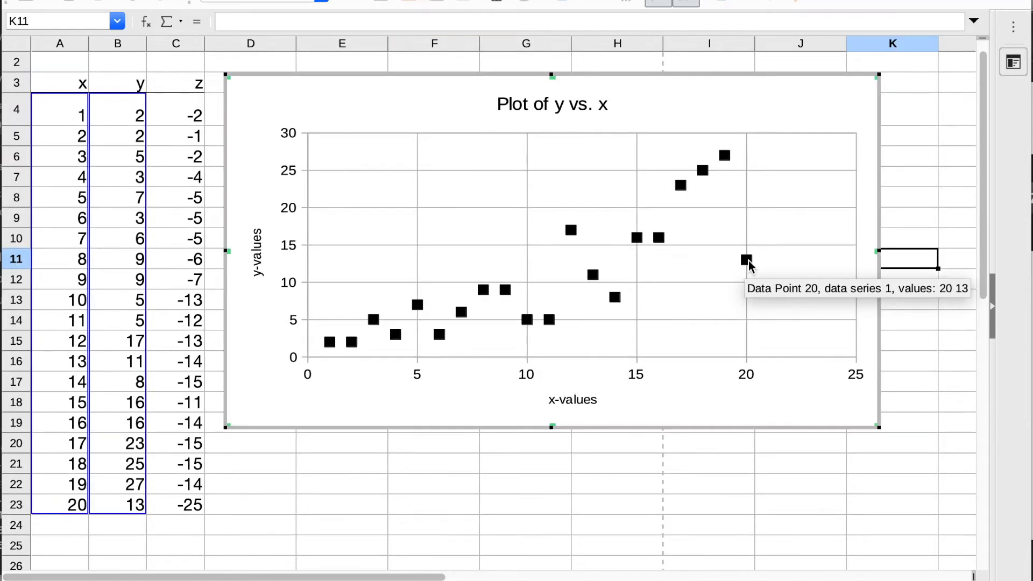
pyautogui.doubleClick(748, 260)
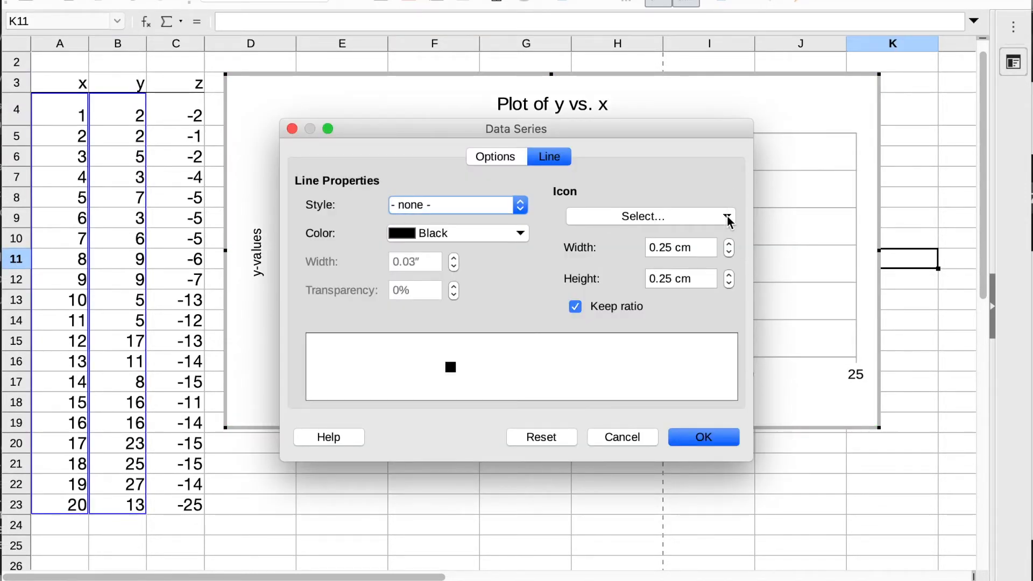
pyautogui.click(729, 218)
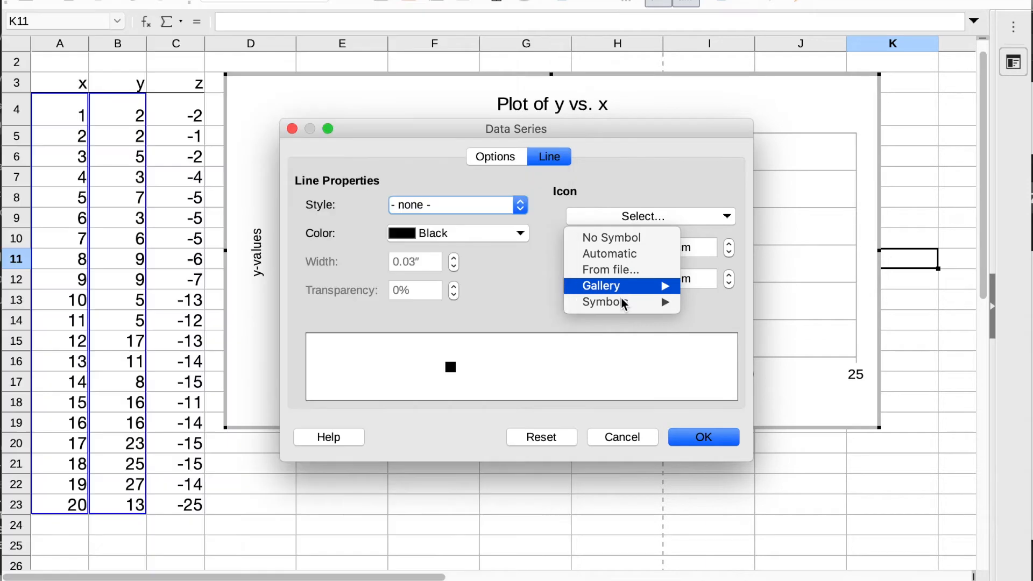
pyautogui.moveTo(623, 304)
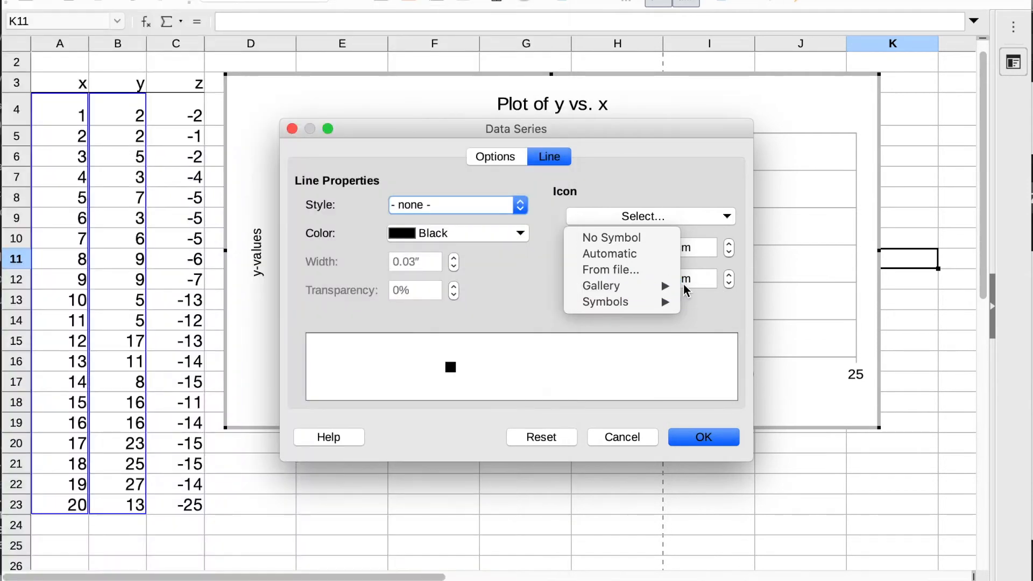
pyautogui.moveTo(580, 285)
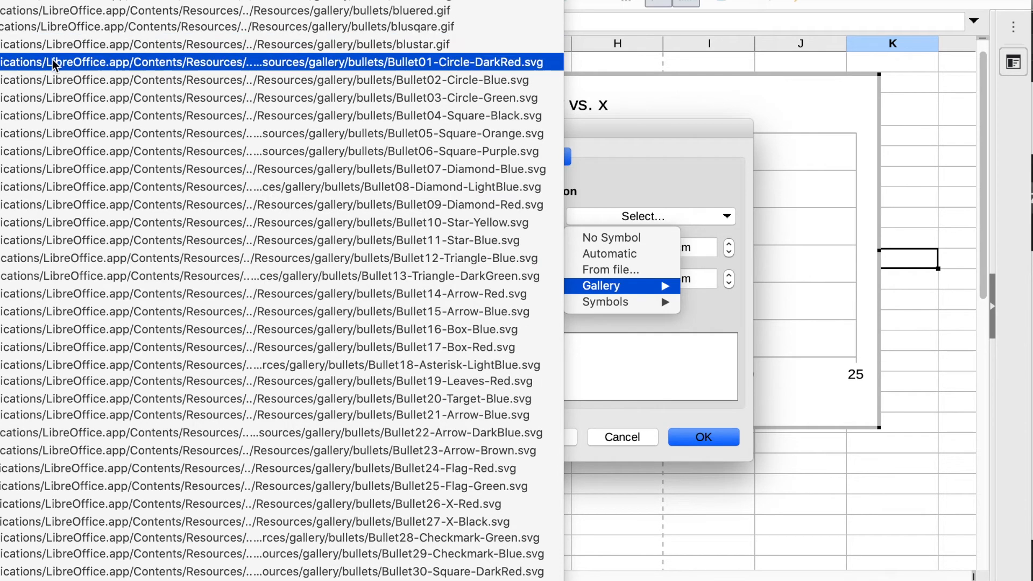
pyautogui.click(46, 80)
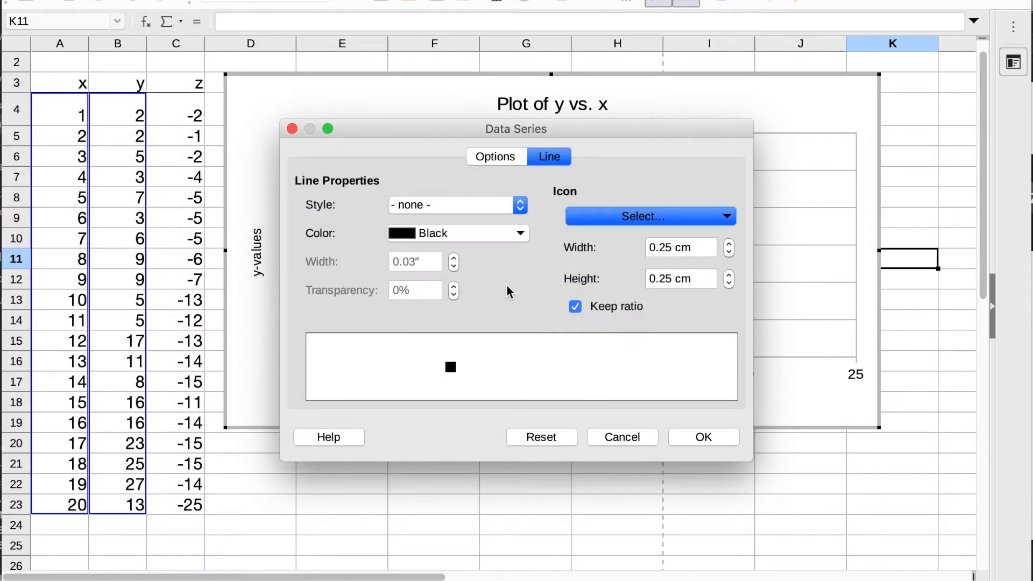
# - Reduce the size of the data series' marker icons with the ratio kept, apply it and leave chart editing
pyautogui.click(730, 253)
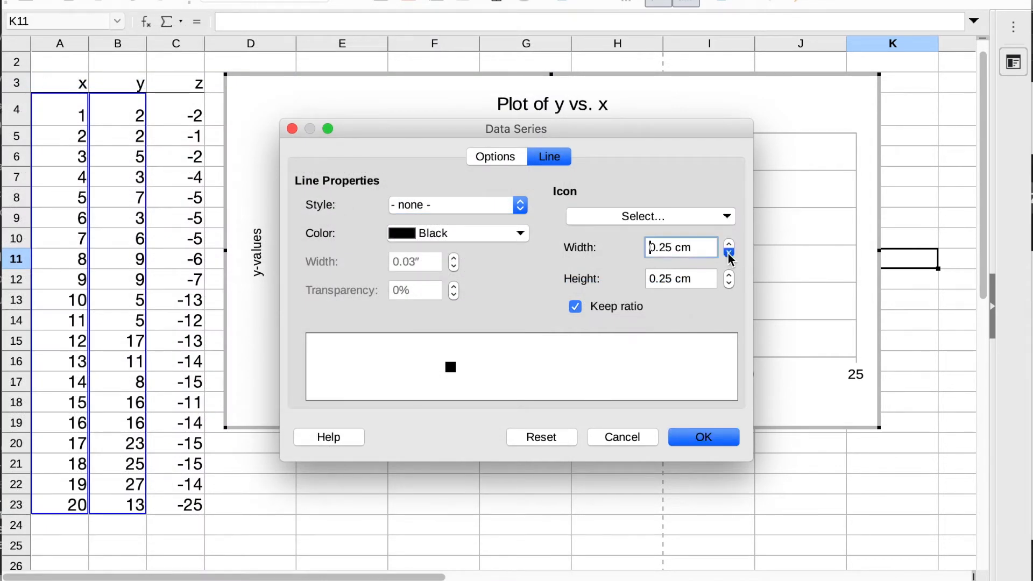
pyautogui.click(704, 435)
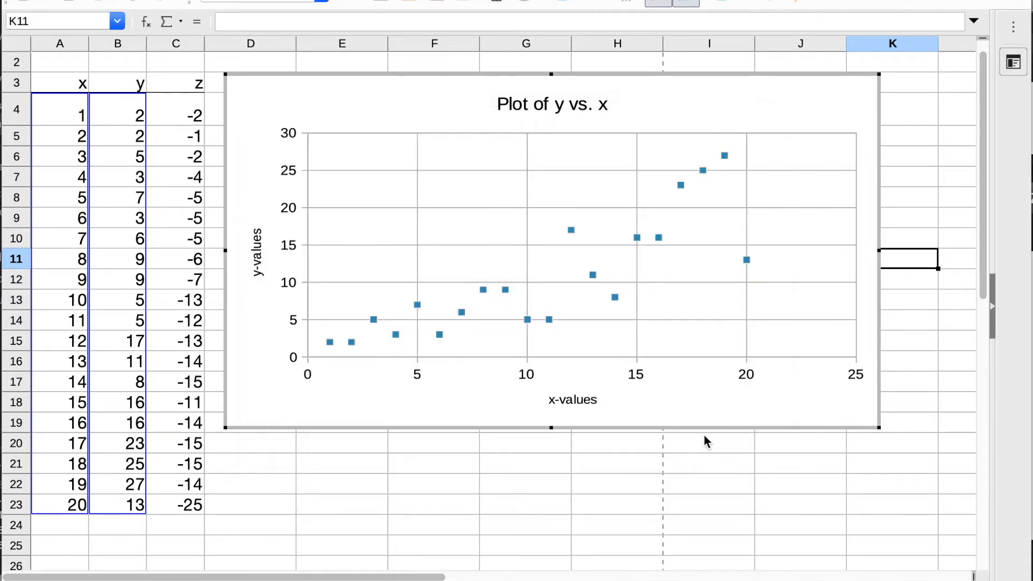
pyautogui.click(793, 390)
pyautogui.click(788, 490)
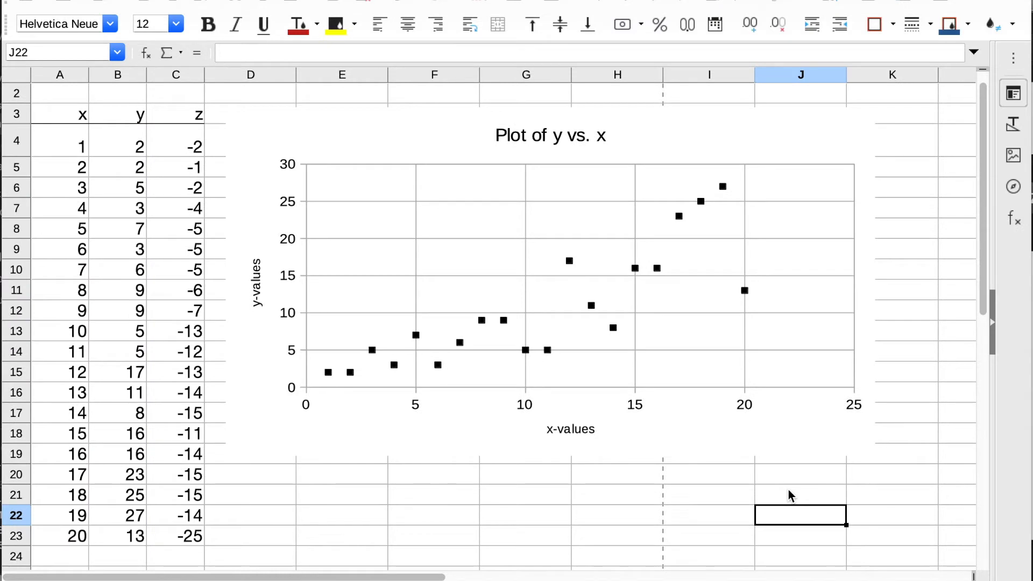
# - Start a trend line for the chart's data series and show its regression type options
pyautogui.click(856, 323)
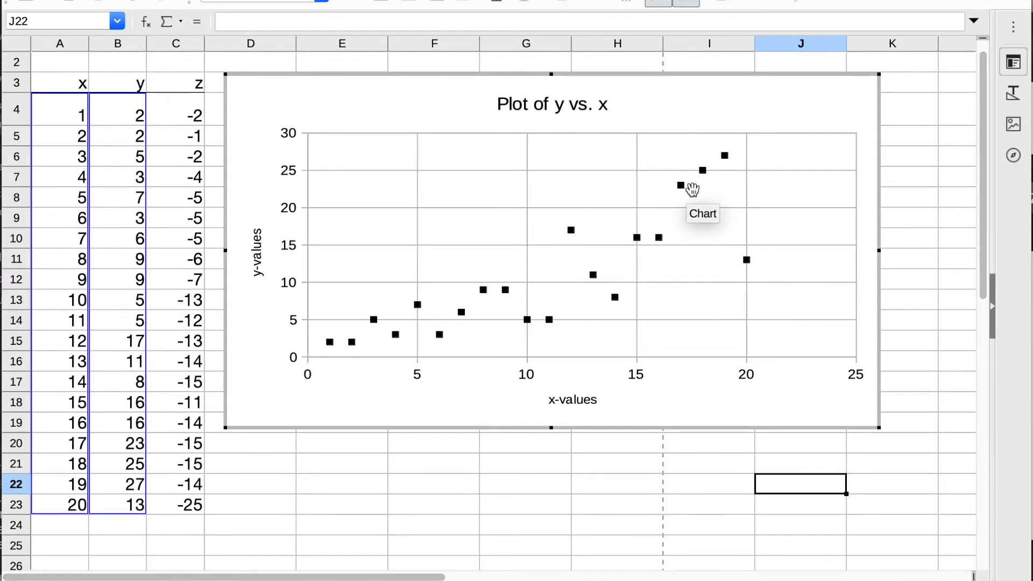
pyautogui.moveTo(684, 189)
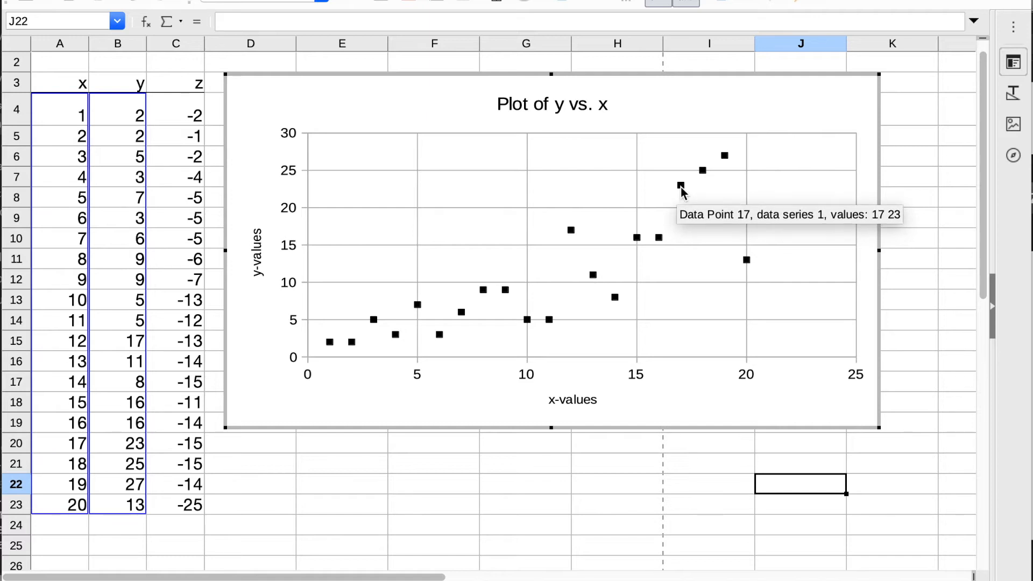
pyautogui.click(682, 188)
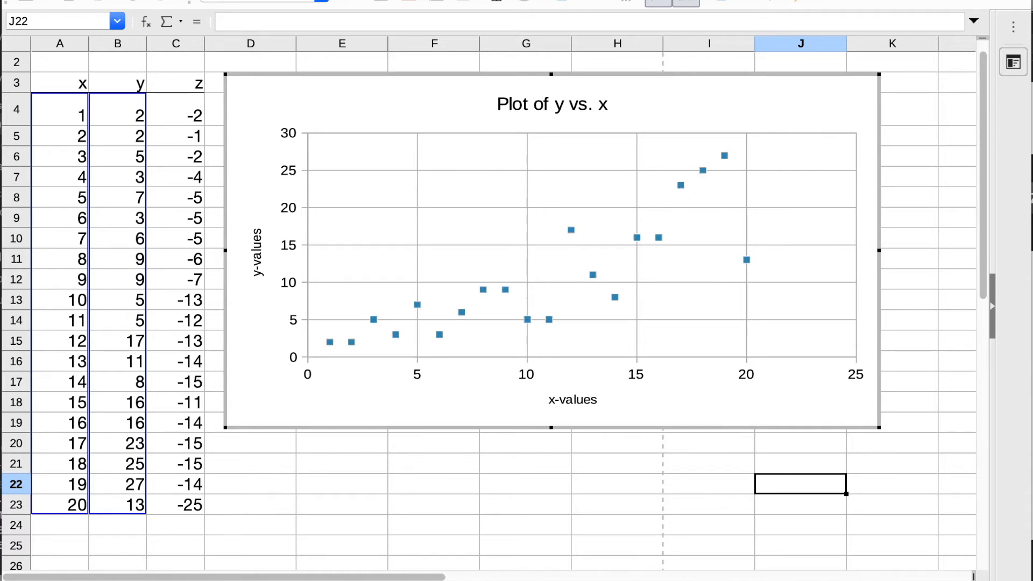
pyautogui.click(194, 0)
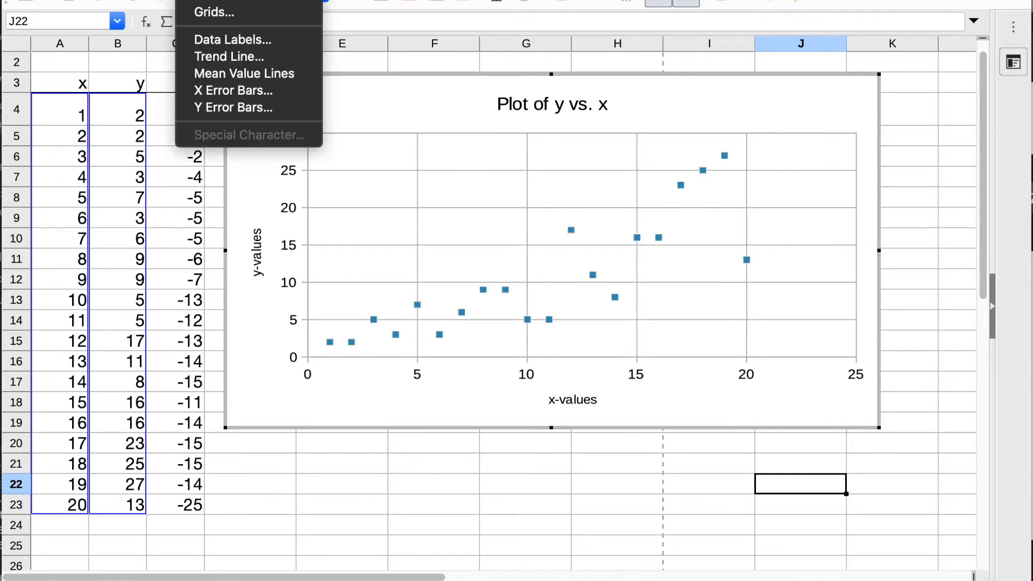
pyautogui.click(234, 57)
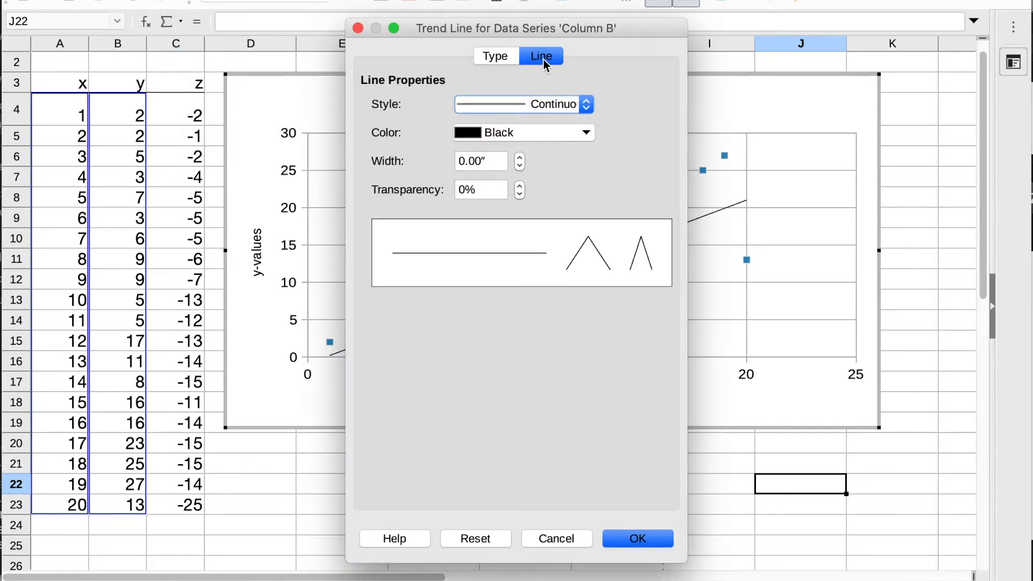
pyautogui.click(490, 62)
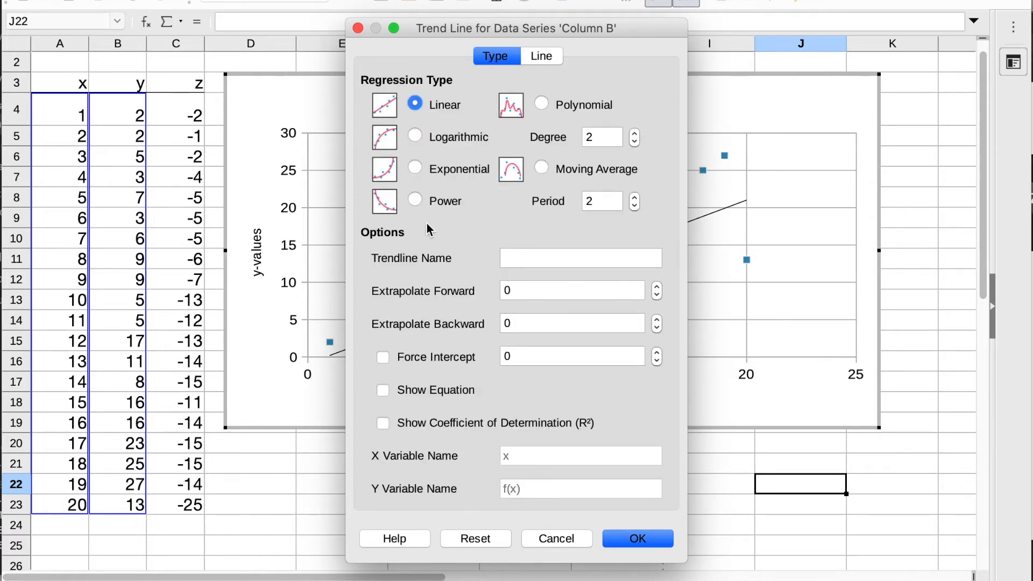
# - Try the logarithmic, exponential, power, polynomial and moving average regression types for the trend line
pyautogui.click(415, 138)
pyautogui.click(416, 169)
pyautogui.click(415, 200)
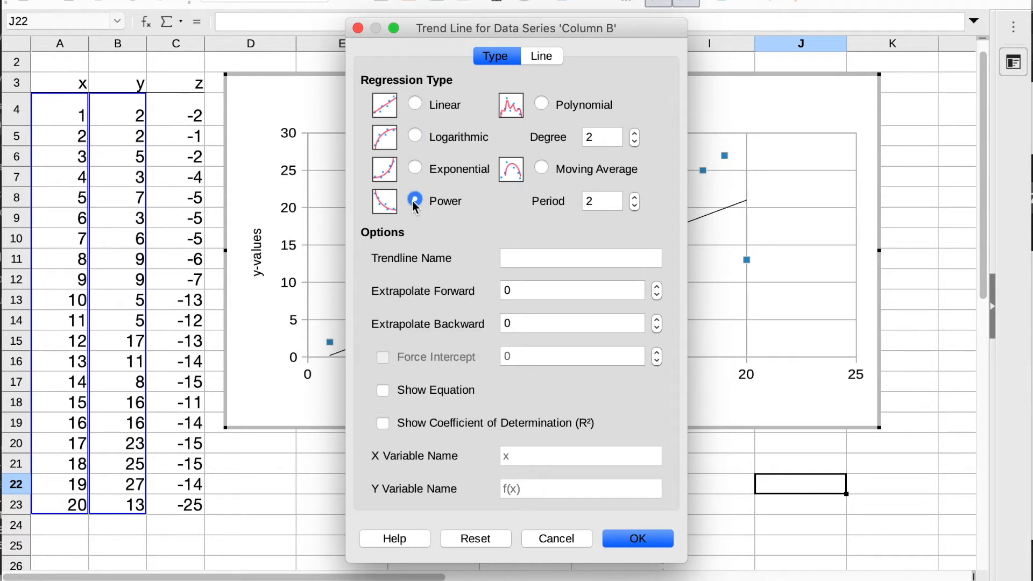
pyautogui.click(542, 105)
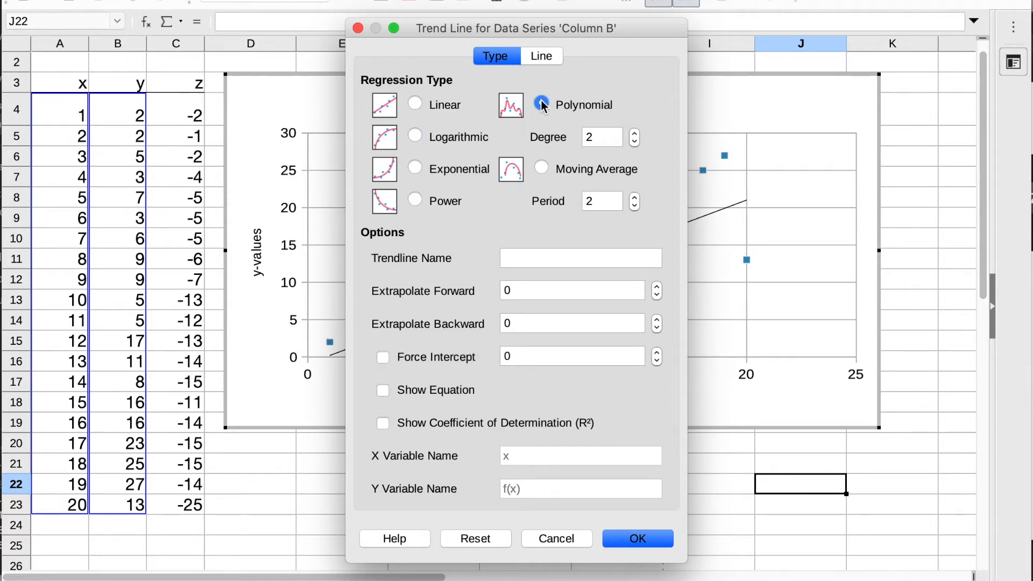
pyautogui.click(542, 170)
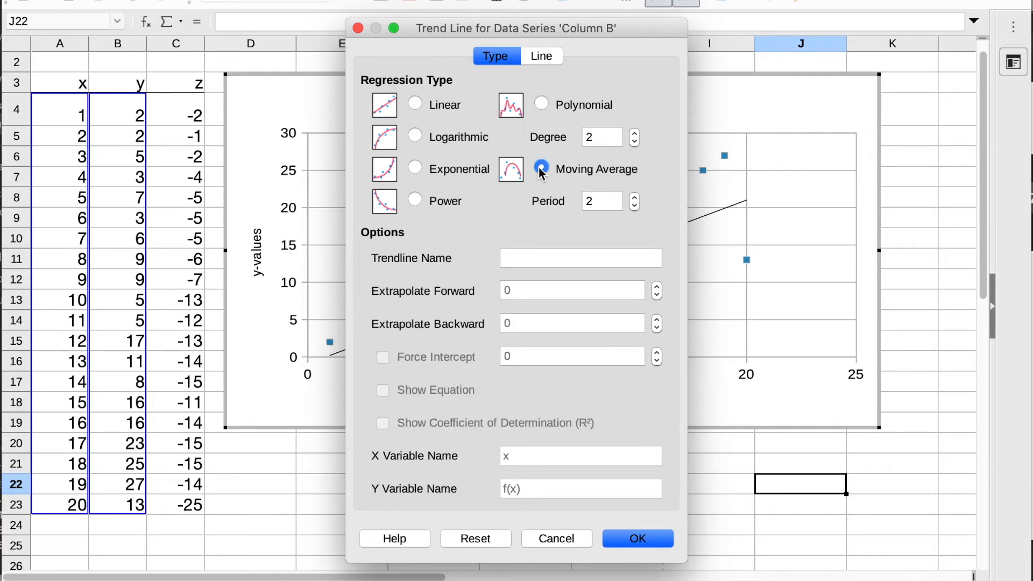
# - Set the trend line's regression type to Linear and name it "Linear fit"
pyautogui.click(416, 106)
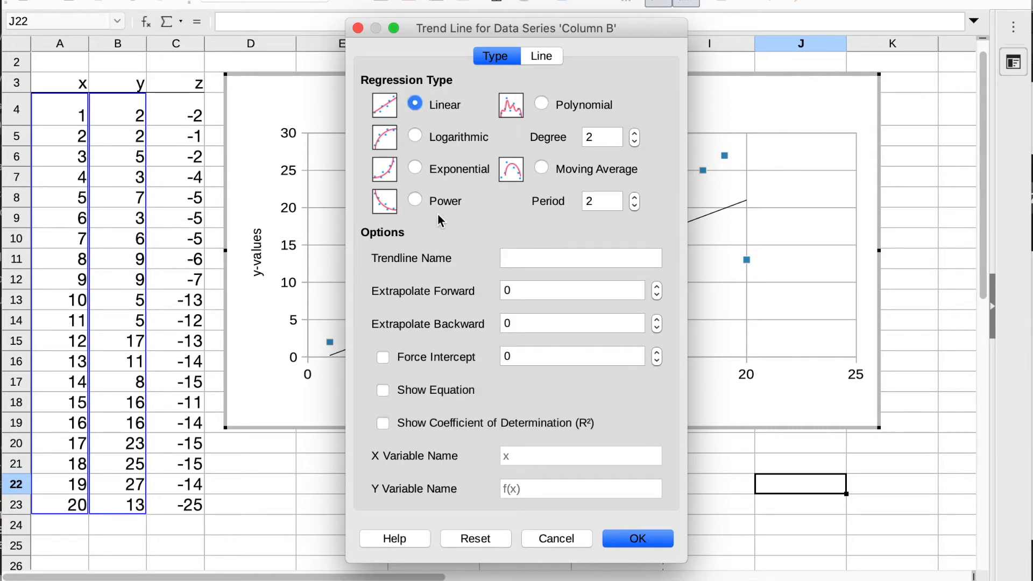
pyautogui.click(536, 259)
pyautogui.write('Linear fit')
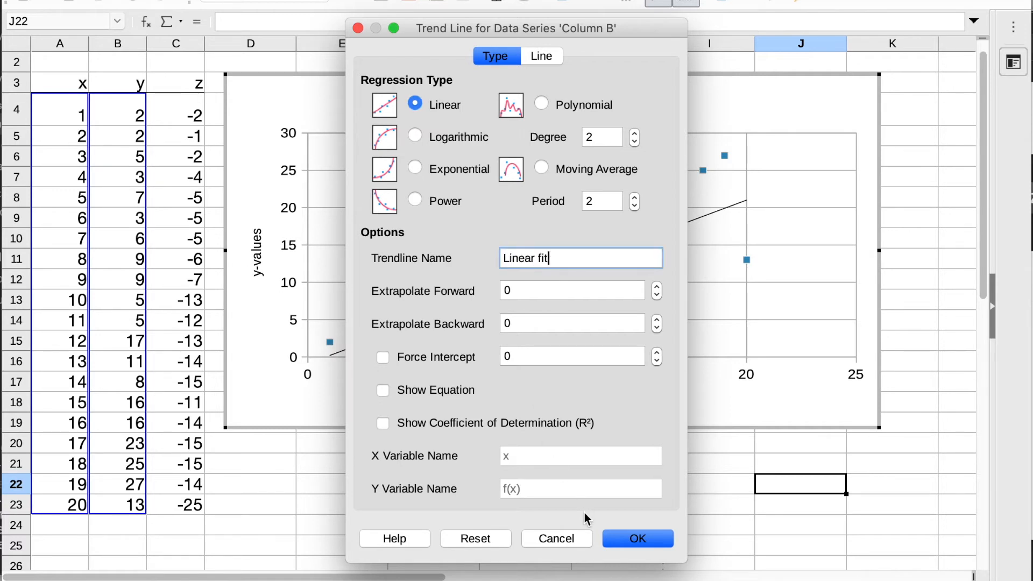
# - Show the trend line's equation and coefficient of determination (R²) on the chart and move the equation up, clear of the data points
pyautogui.click(383, 358)
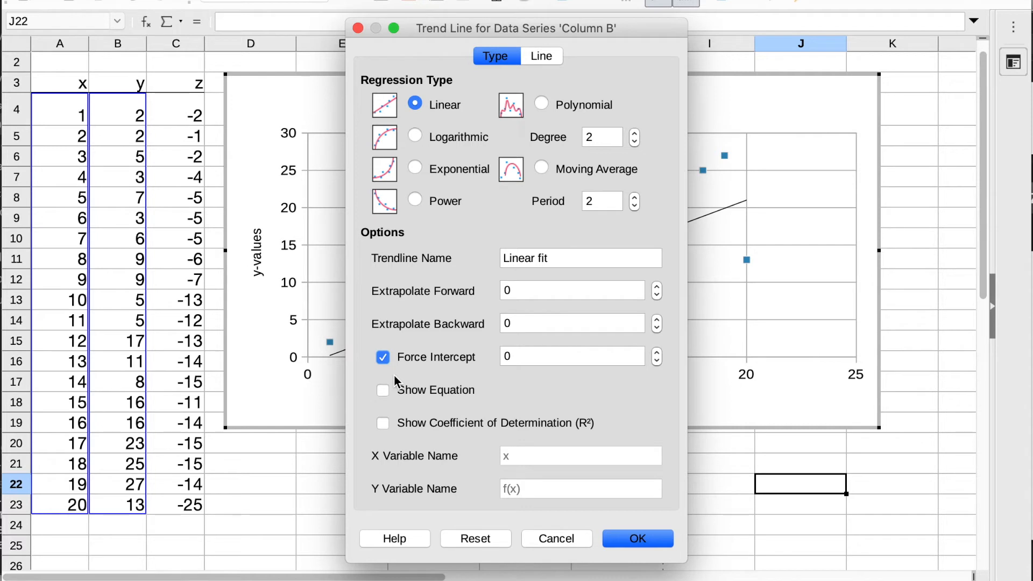
pyautogui.click(383, 391)
pyautogui.click(383, 424)
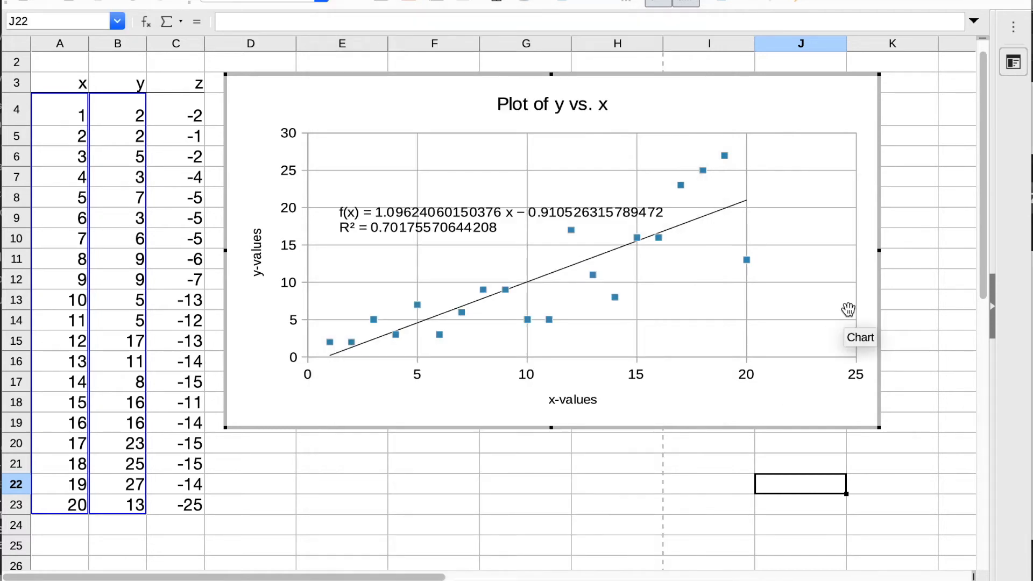
pyautogui.moveTo(386, 206); pyautogui.dragTo(384, 156)
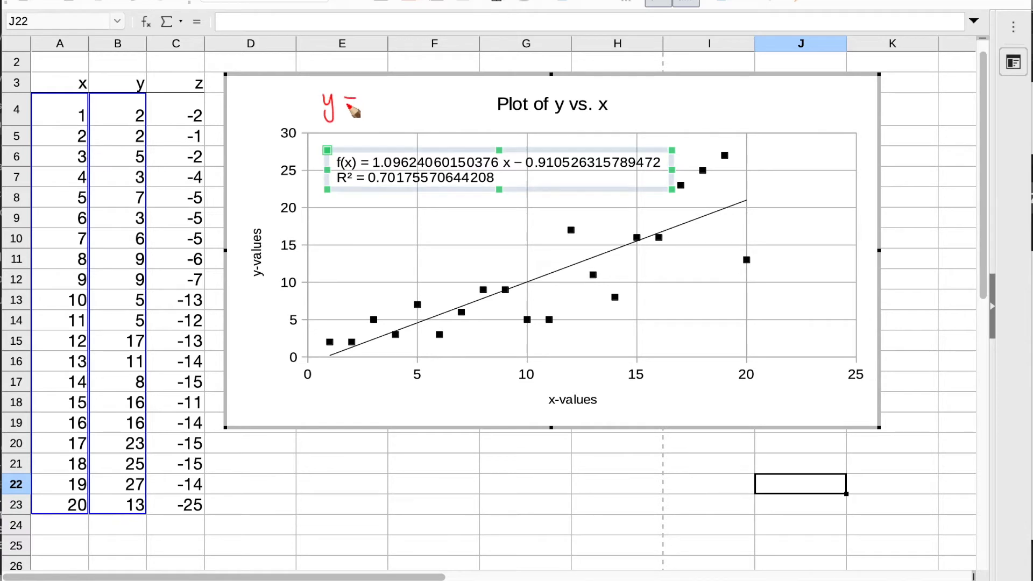
pyautogui.moveTo(371, 103); pyautogui.dragTo(449, 105)
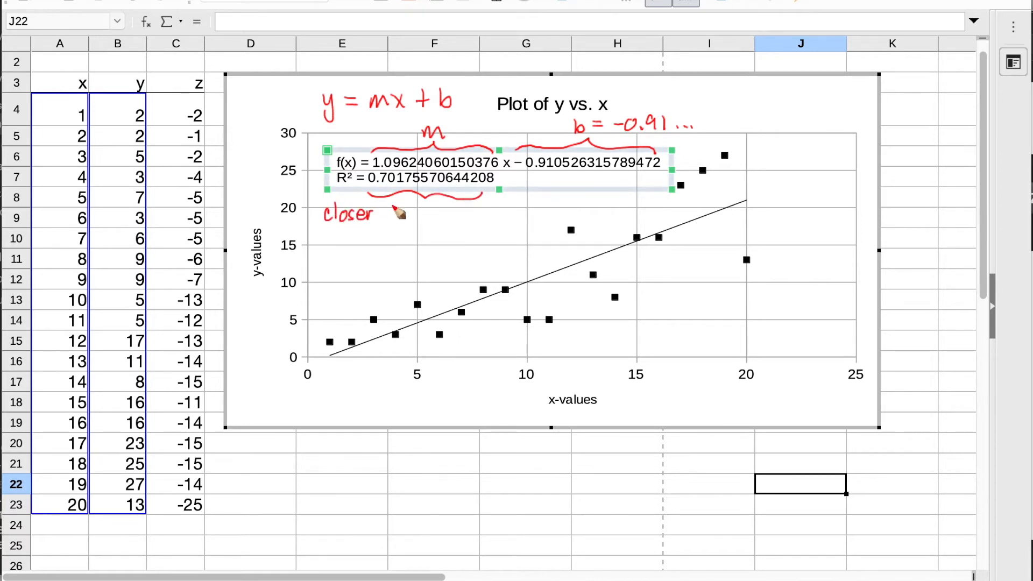
pyautogui.moveTo(419, 219); pyautogui.dragTo(474, 215)
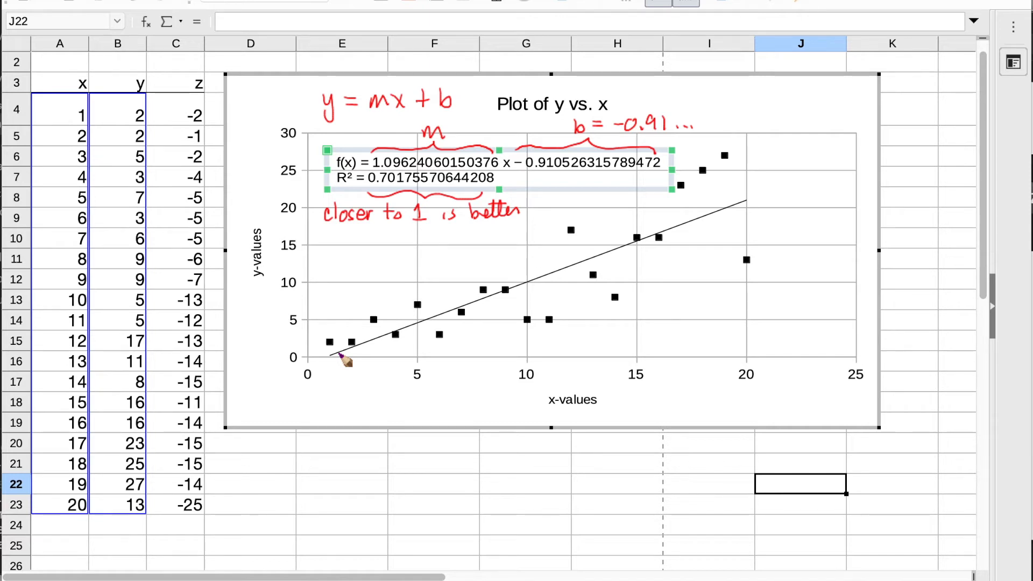
pyautogui.moveTo(328, 343); pyautogui.dragTo(326, 356)
pyautogui.moveTo(352, 343); pyautogui.dragTo(375, 338)
pyautogui.moveTo(419, 306)
pyautogui.mouseDown()
pyautogui.moveTo(418, 323)
pyautogui.moveTo(440, 332)
pyautogui.mouseUp()
pyautogui.moveTo(480, 295); pyautogui.dragTo(502, 296)
pyautogui.moveTo(528, 319)
pyautogui.mouseDown()
pyautogui.moveTo(531, 288)
pyautogui.moveTo(546, 321)
pyautogui.mouseUp()
pyautogui.moveTo(571, 230); pyautogui.dragTo(575, 270)
pyautogui.moveTo(592, 259); pyautogui.dragTo(614, 295)
pyautogui.moveTo(681, 190); pyautogui.dragTo(680, 226)
pyautogui.moveTo(704, 174); pyautogui.dragTo(705, 221)
pyautogui.moveTo(729, 158)
pyautogui.mouseDown()
pyautogui.moveTo(728, 216)
pyautogui.moveTo(745, 259)
pyautogui.mouseUp()
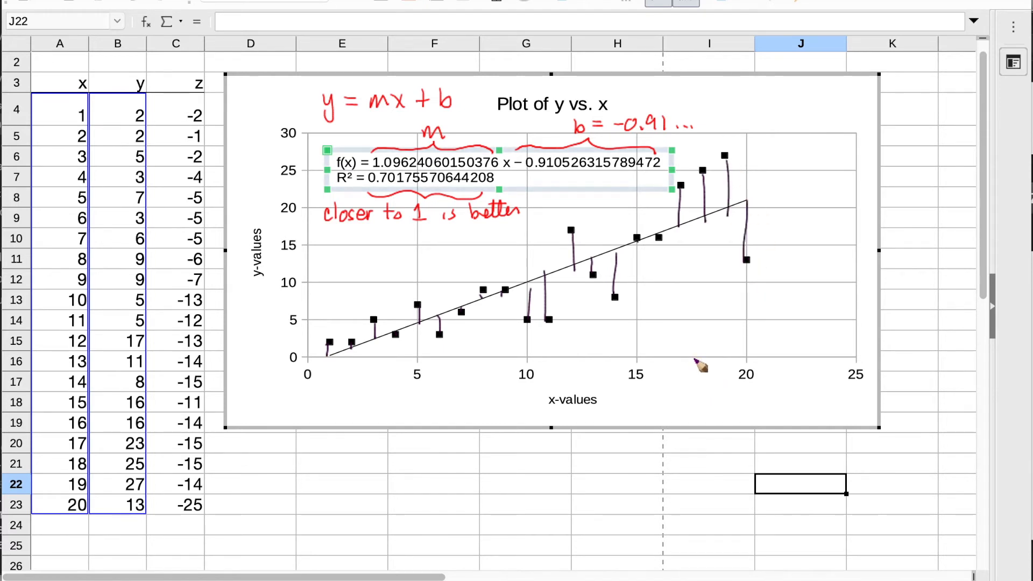
pyautogui.moveTo(650, 265)
pyautogui.mouseDown()
pyautogui.moveTo(644, 280)
pyautogui.moveTo(690, 293)
pyautogui.moveTo(817, 293)
pyautogui.moveTo(663, 321)
pyautogui.moveTo(801, 317)
pyautogui.moveTo(694, 345)
pyautogui.moveTo(775, 340)
pyautogui.mouseUp()
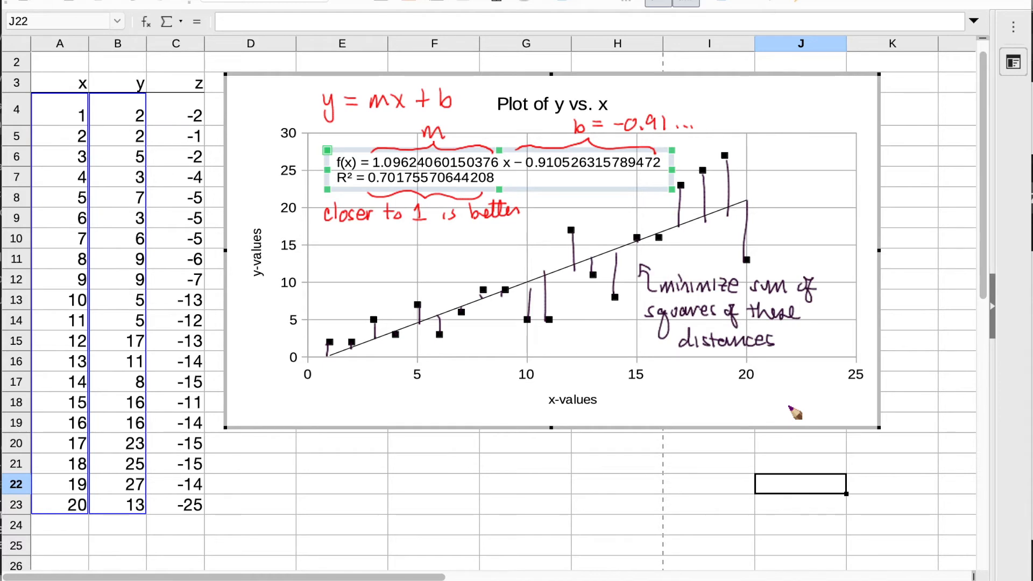
pyautogui.press('Escape')
# - Leave chart editing and start a new XY (Scatter) chart with points only from the data in A3:C23
pyautogui.click(270, 519)
pyautogui.scroll(-1, 305, 504)
pyautogui.scroll(2, 305, 504)
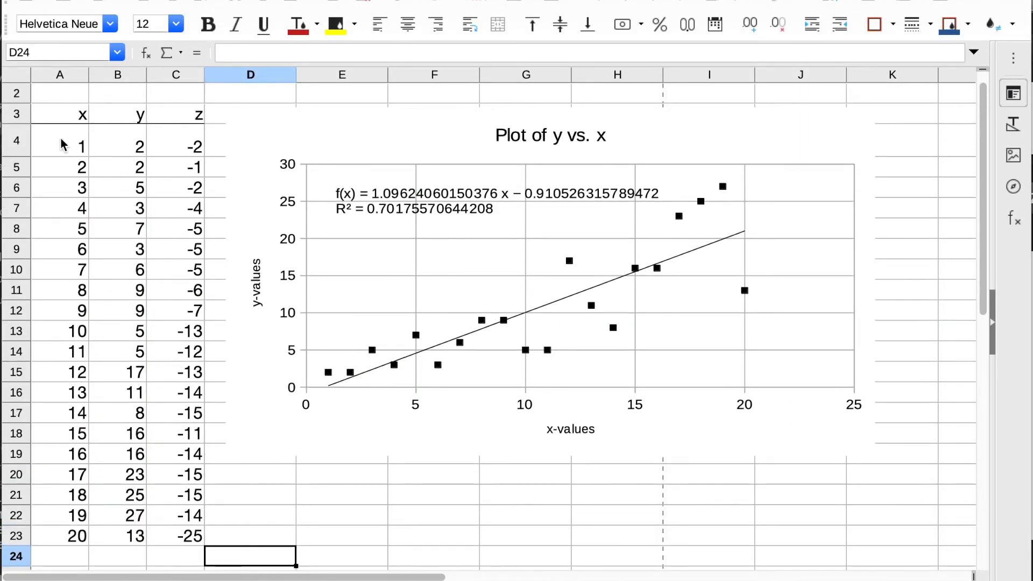
pyautogui.moveTo(54, 116); pyautogui.dragTo(180, 540)
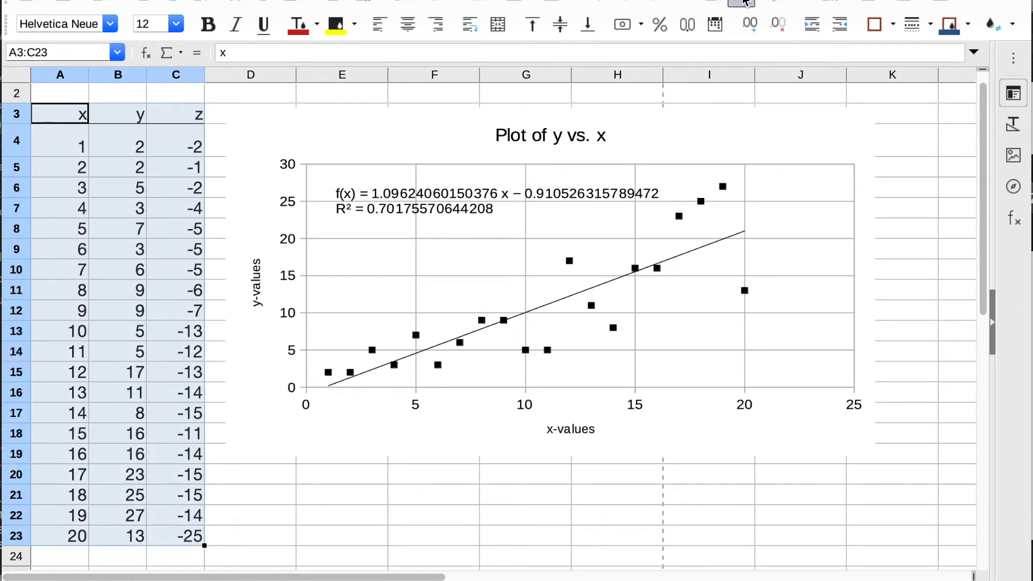
pyautogui.click(743, 1)
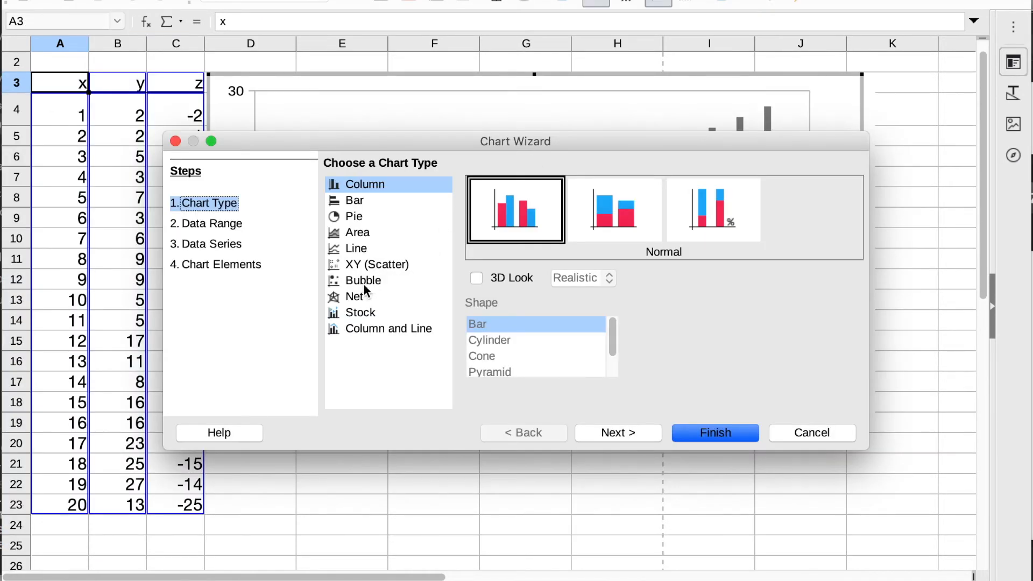
pyautogui.click(364, 264)
pyautogui.click(516, 208)
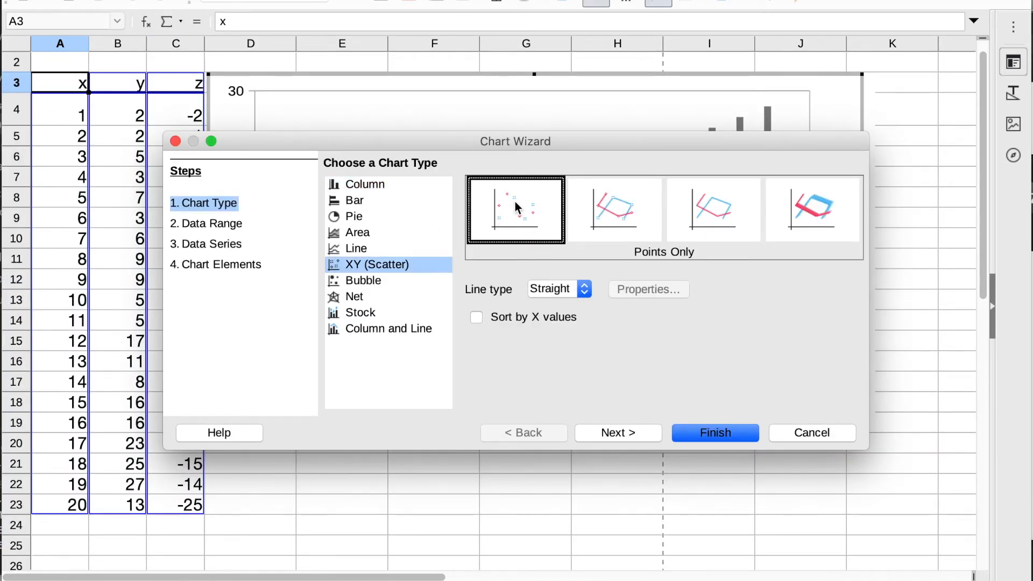
# - Set the Y-Values range of the new chart's y series to $Sheet1.$C$4:$C$23
pyautogui.click(617, 434)
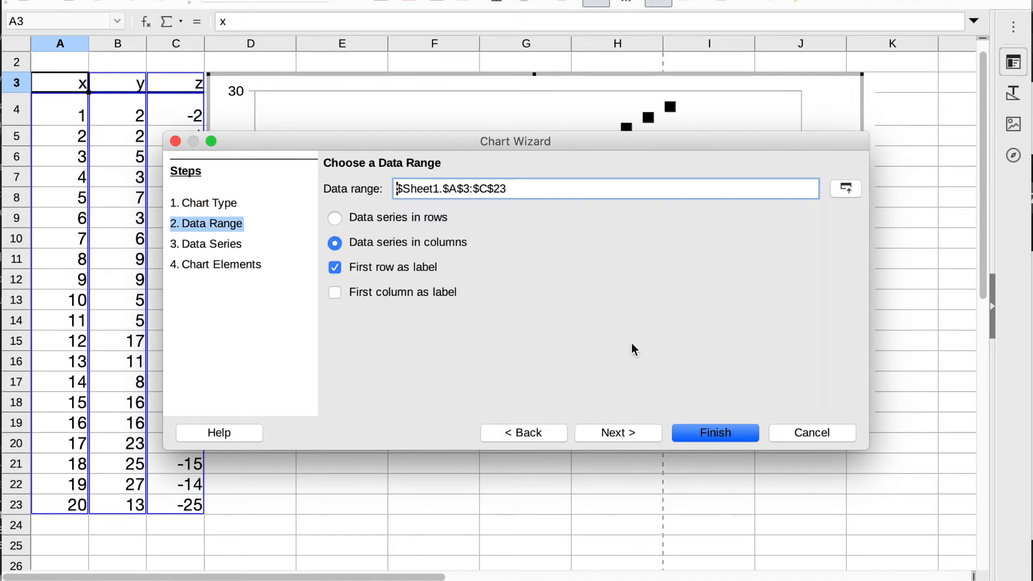
pyautogui.click(614, 435)
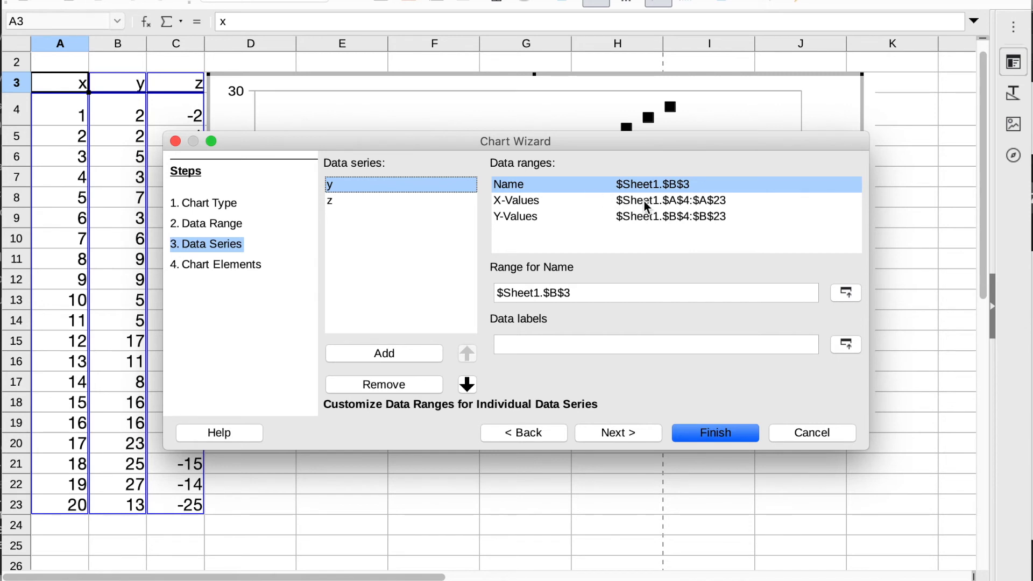
pyautogui.click(674, 221)
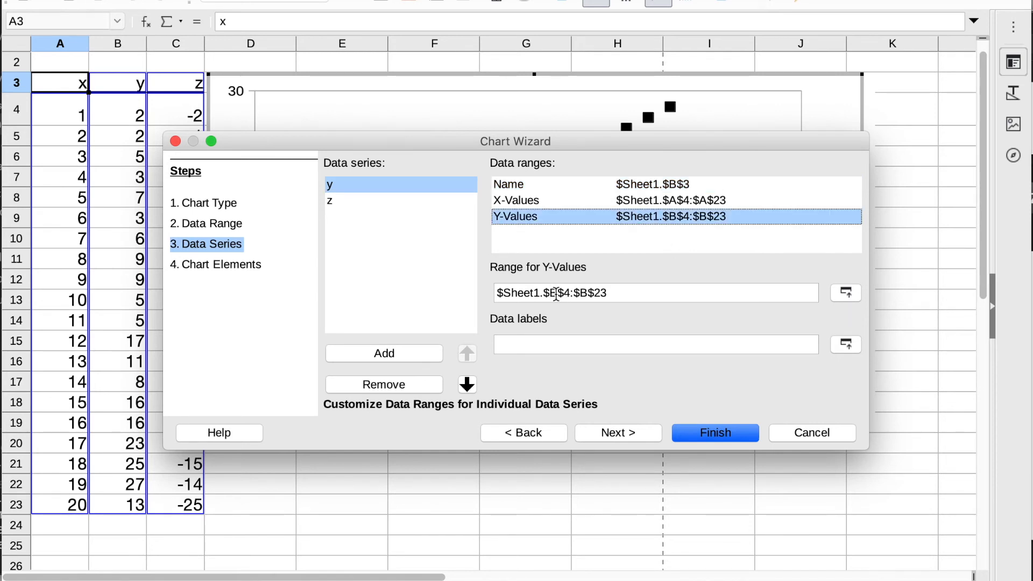
pyautogui.doubleClick(554, 294)
pyautogui.write('C')
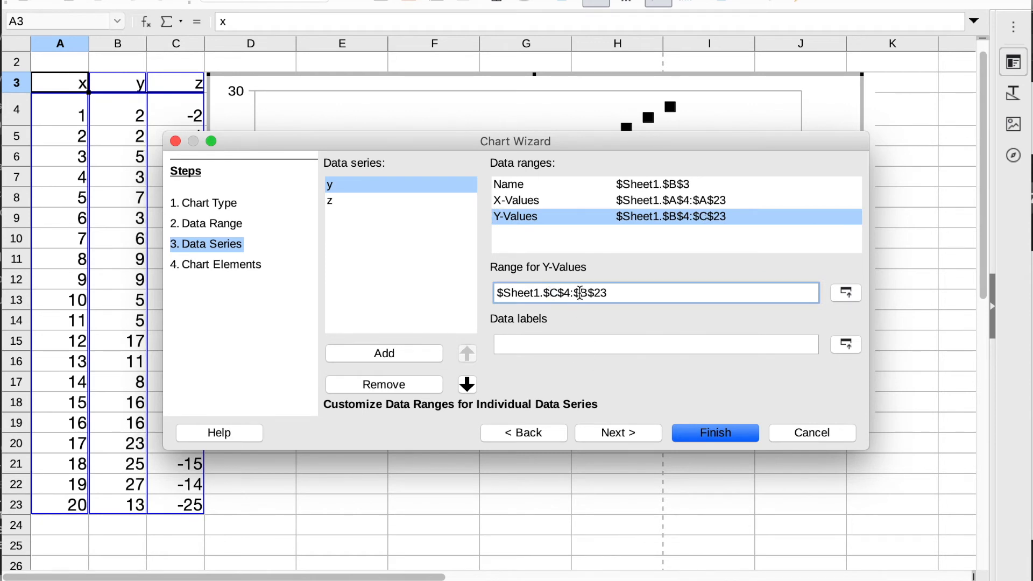
pyautogui.doubleClick(583, 293)
pyautogui.write('C')
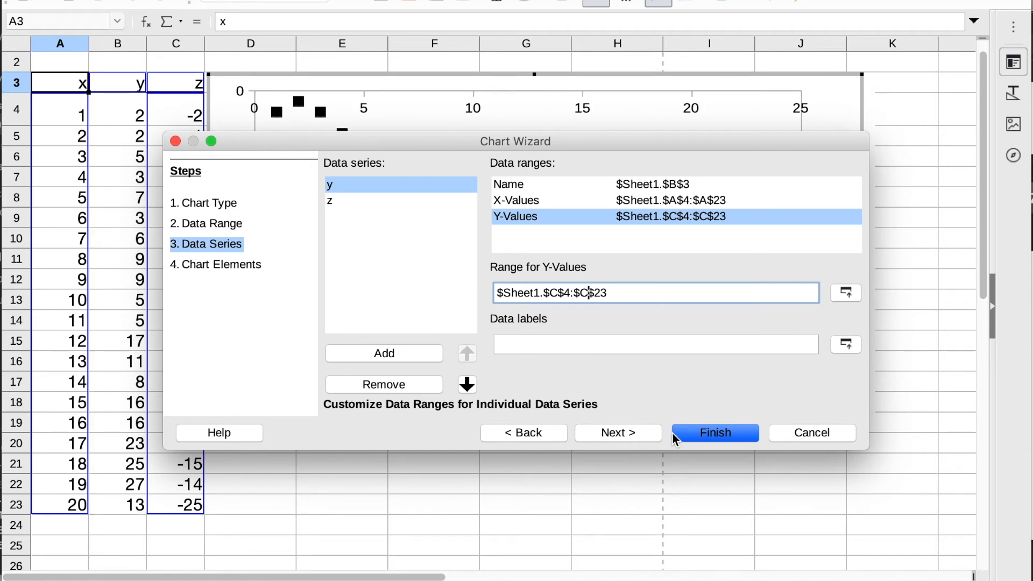
# - Title the new chart "Plot of z vs. x" and label its X axis "x-values" and Y axis "z-values"
pyautogui.click(630, 438)
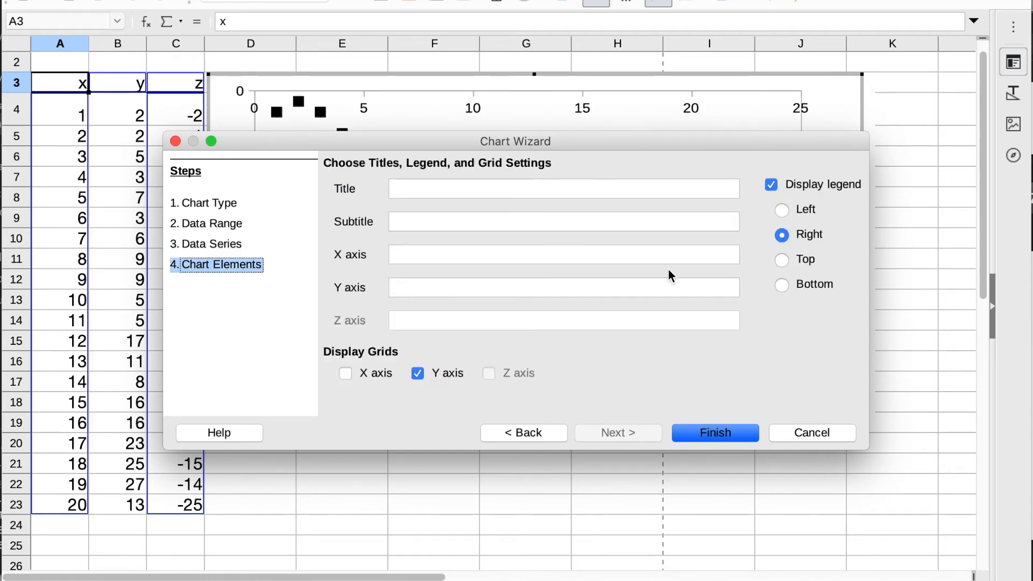
pyautogui.click(510, 187)
pyautogui.write('Plot of z')
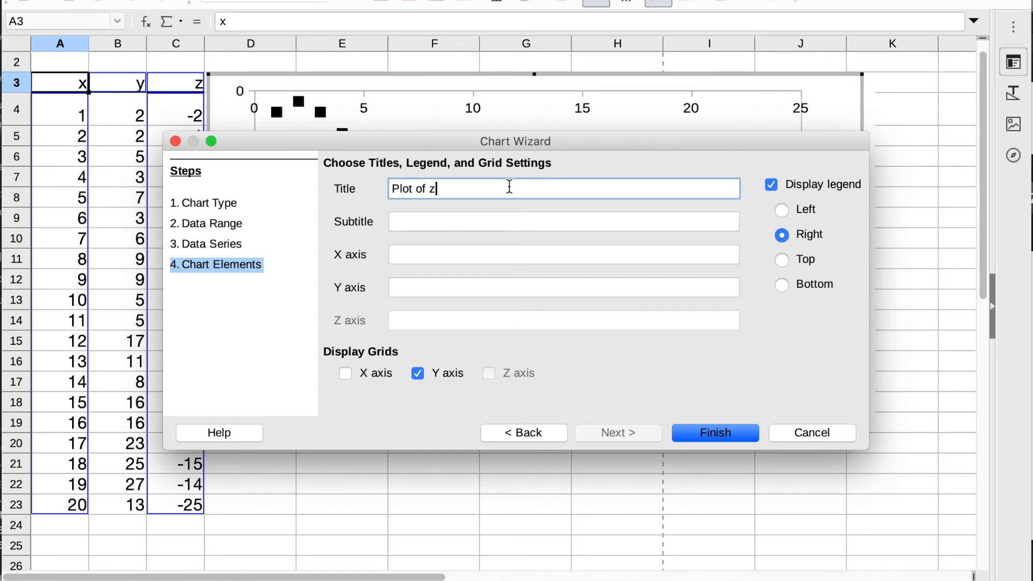
pyautogui.write(' vs. x')
pyautogui.click(462, 256)
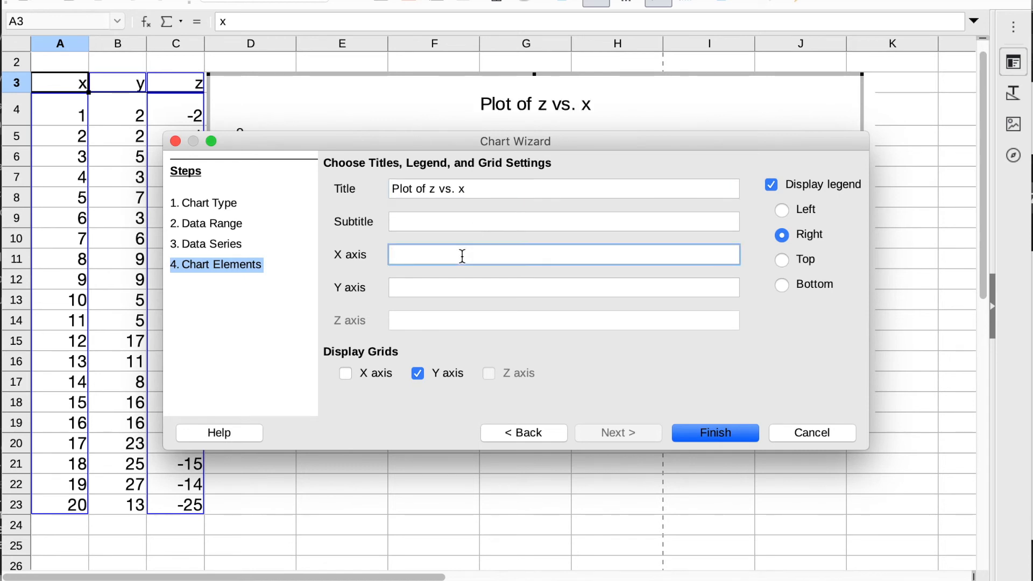
pyautogui.write('x-va')
pyautogui.click(451, 286)
pyautogui.write('z-values')
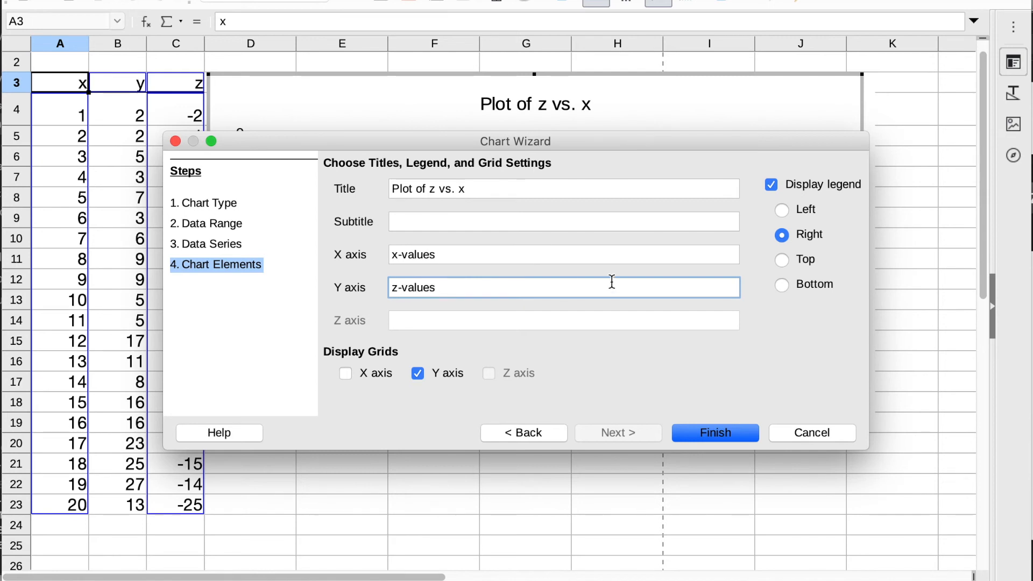
# - Turn off the legend, turn on the X axis grid and finish creating the chart
pyautogui.click(771, 185)
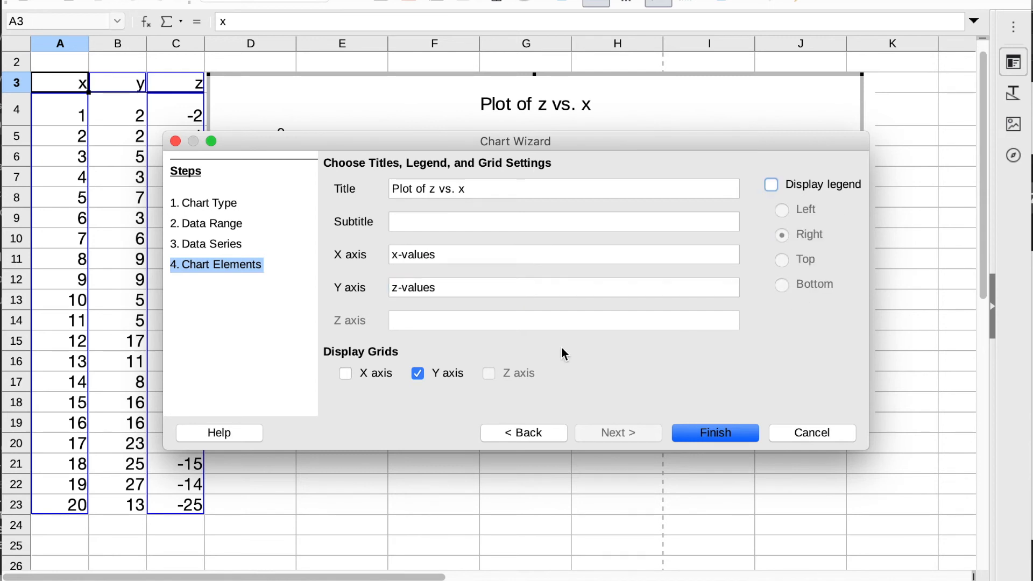
pyautogui.click(348, 375)
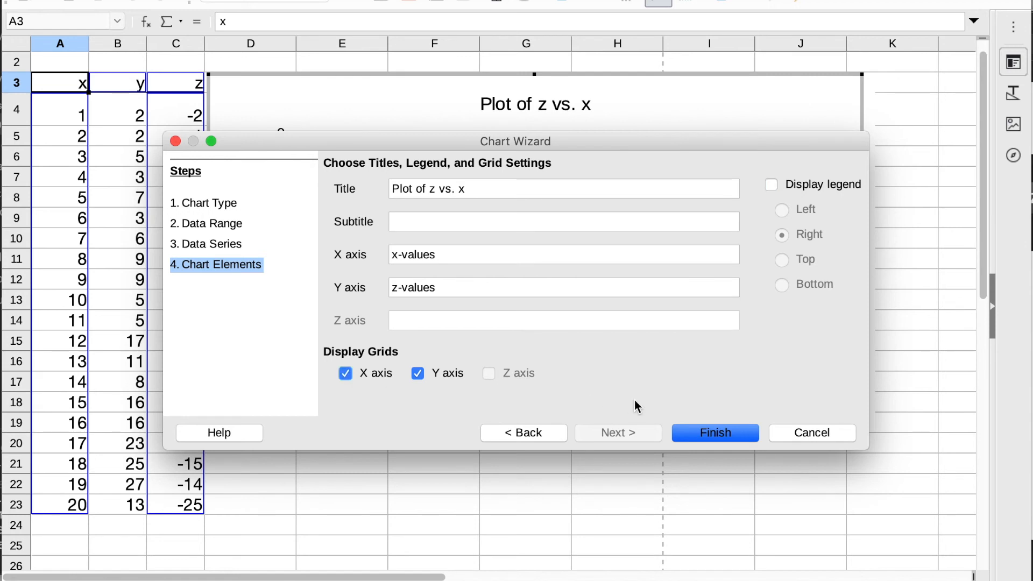
pyautogui.click(697, 436)
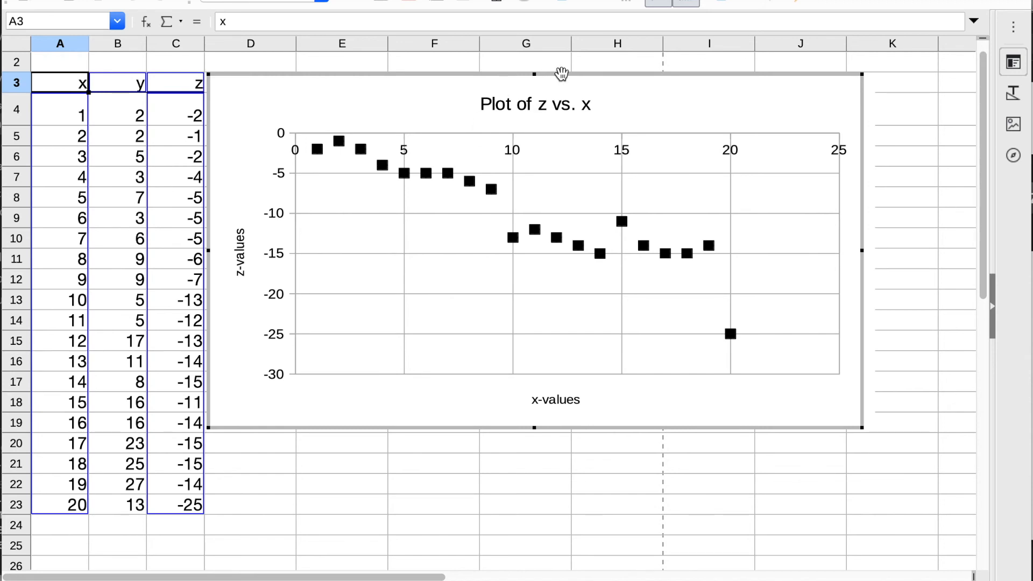
# - Set the maximum of the new chart's X axis scale to 20
pyautogui.click(626, 153)
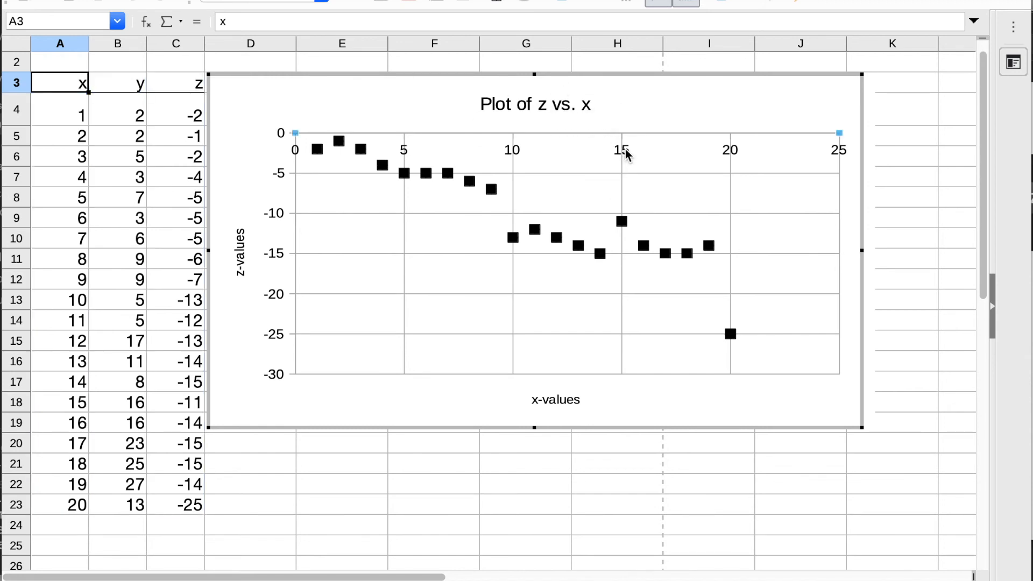
pyautogui.doubleClick(626, 151)
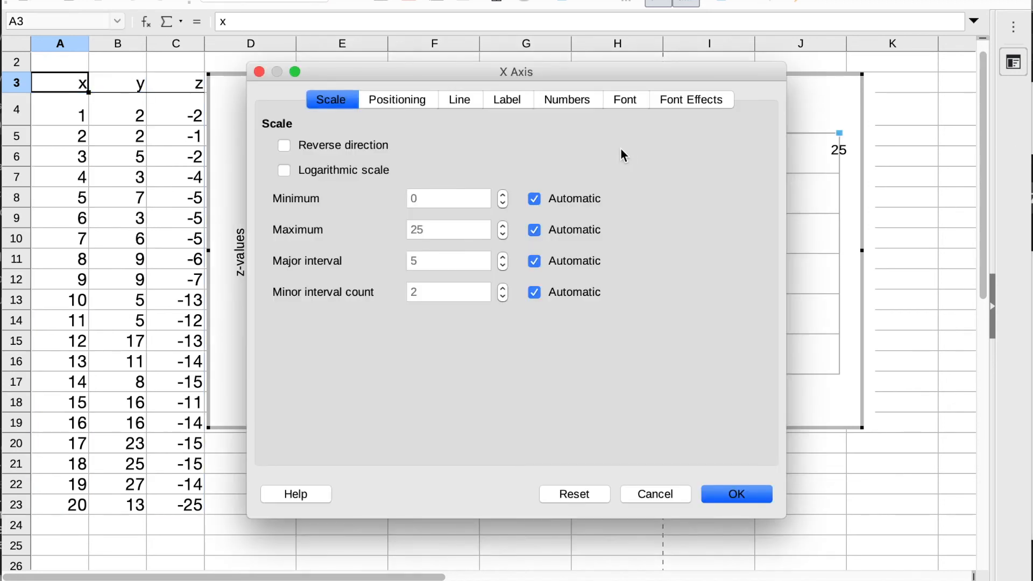
pyautogui.click(534, 230)
pyautogui.click(418, 230)
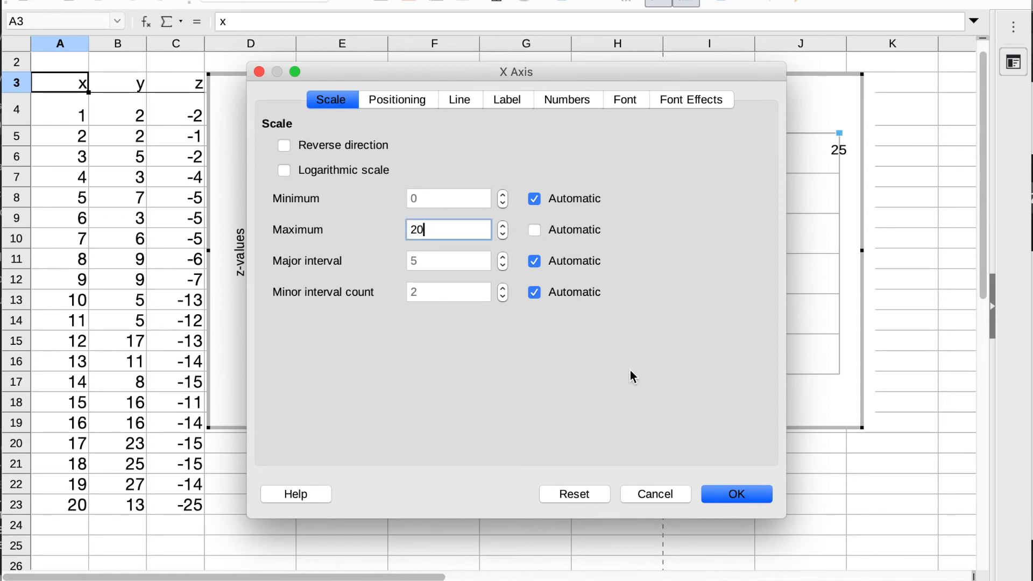
pyautogui.click(726, 495)
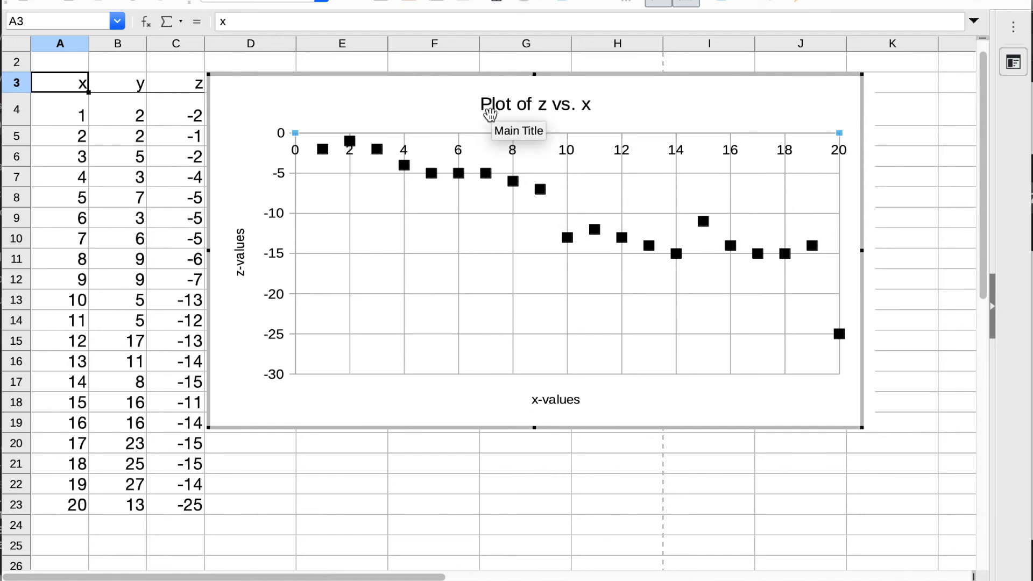
# - Add a linear trend line named "Trendline-2" with its equation and R² shown, and move the equation below the data points
pyautogui.click(433, 175)
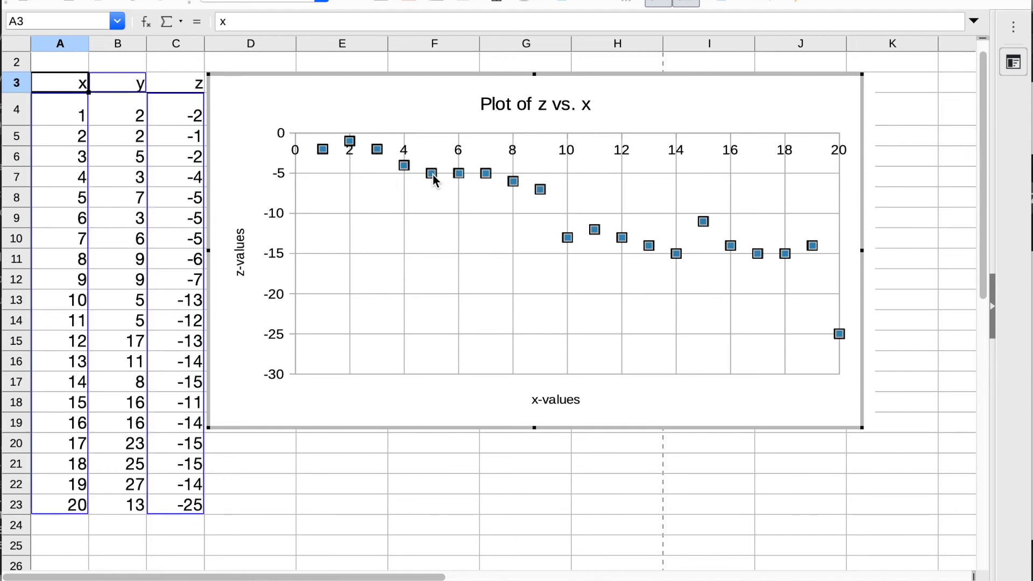
pyautogui.click(194, 0)
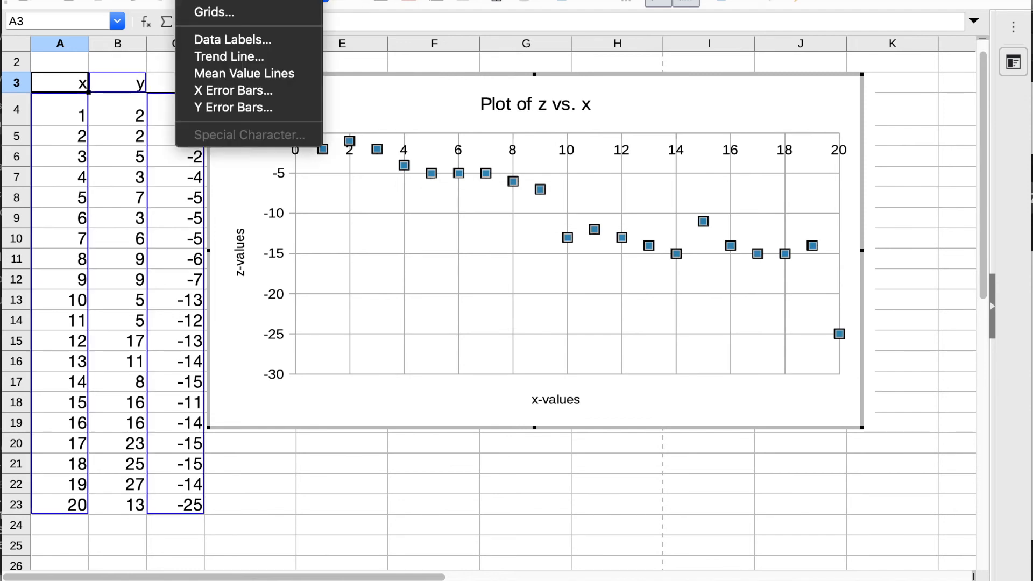
pyautogui.click(220, 56)
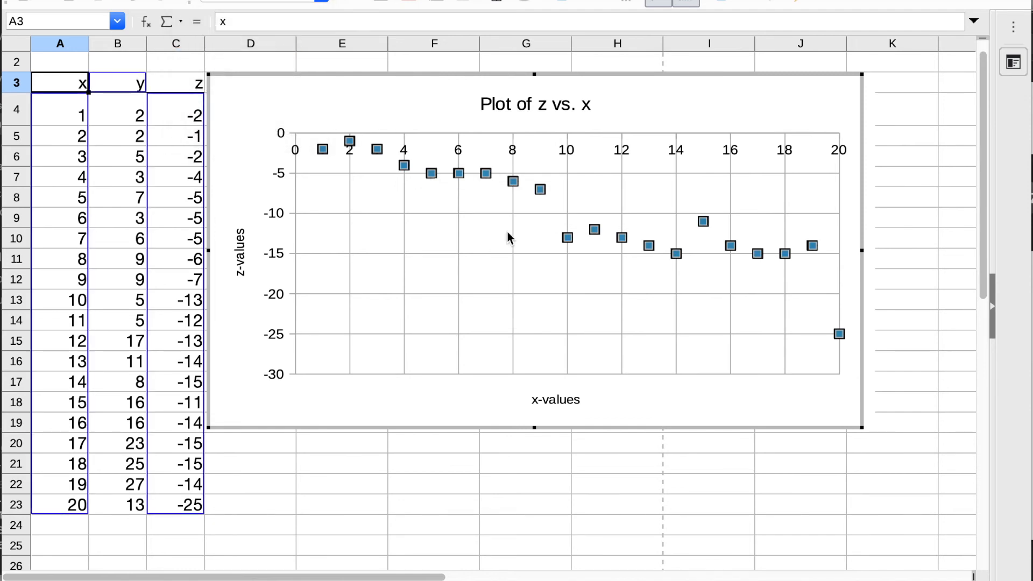
pyautogui.click(478, 259)
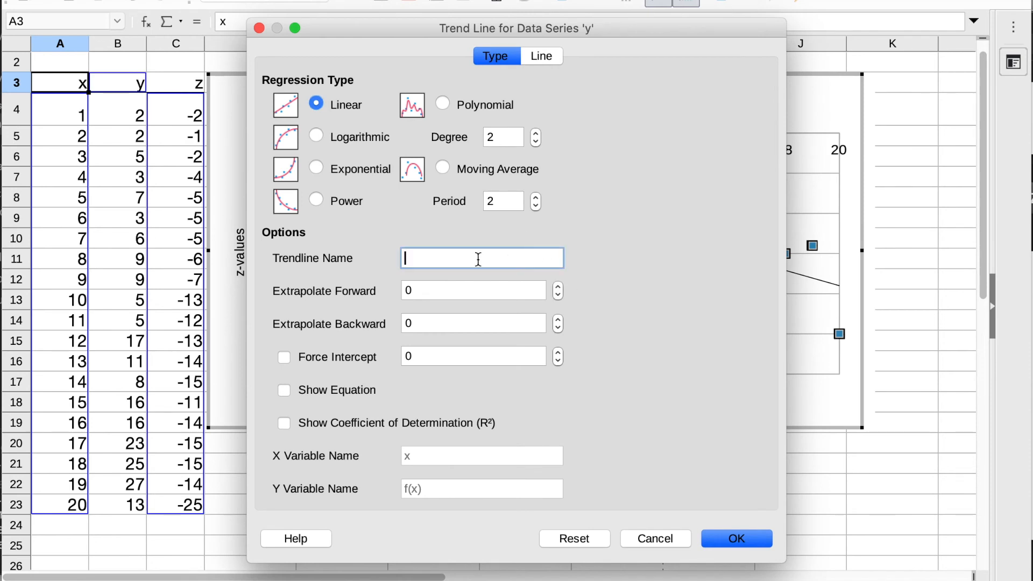
pyautogui.write('Trendline-2')
pyautogui.click(285, 391)
pyautogui.click(286, 425)
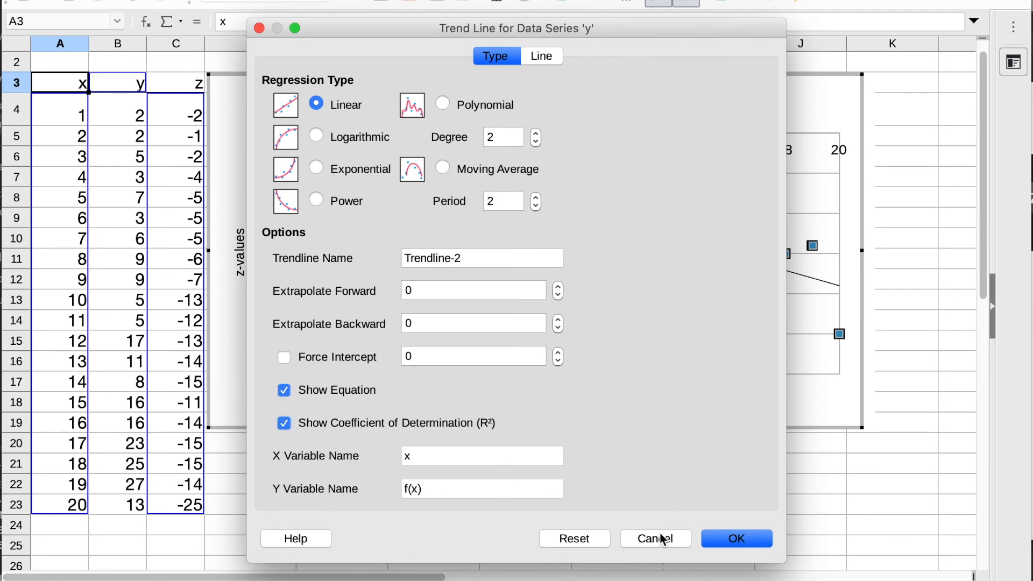
pyautogui.click(754, 540)
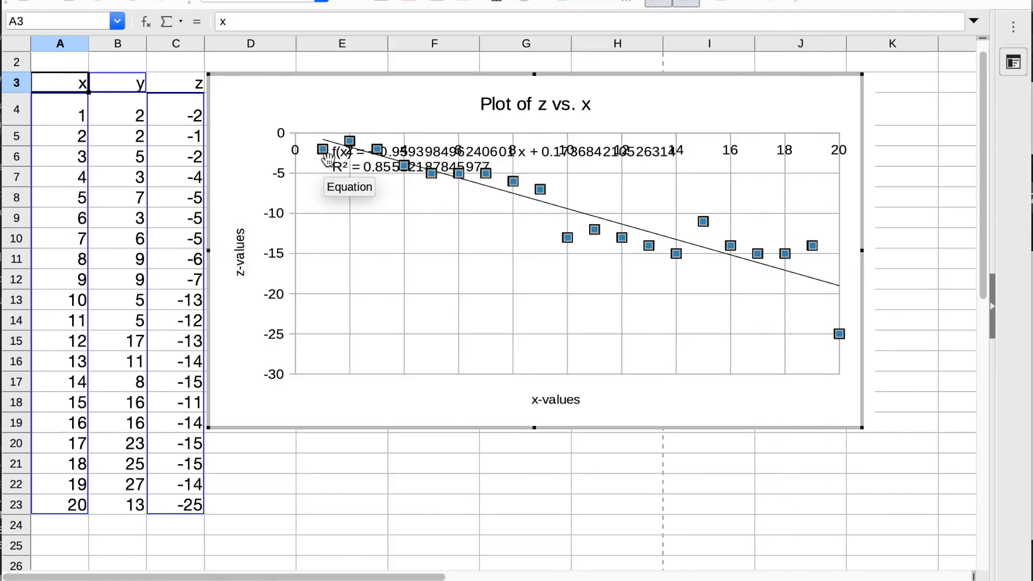
pyautogui.click(348, 197)
pyautogui.moveTo(348, 201); pyautogui.dragTo(339, 354)
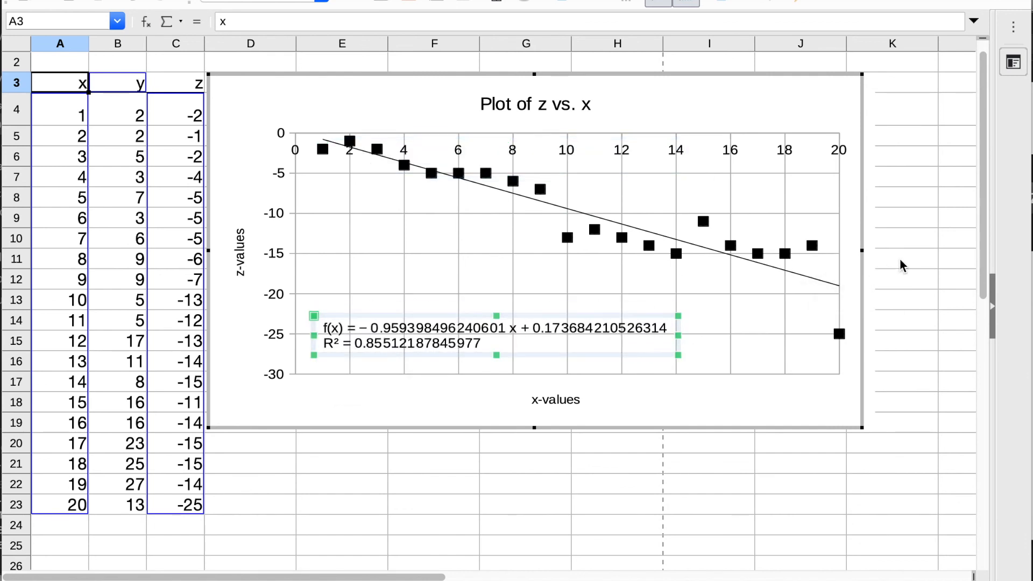
pyautogui.moveTo(352, 311)
pyautogui.mouseDown()
pyautogui.moveTo(424, 303)
pyautogui.moveTo(504, 311)
pyautogui.mouseUp()
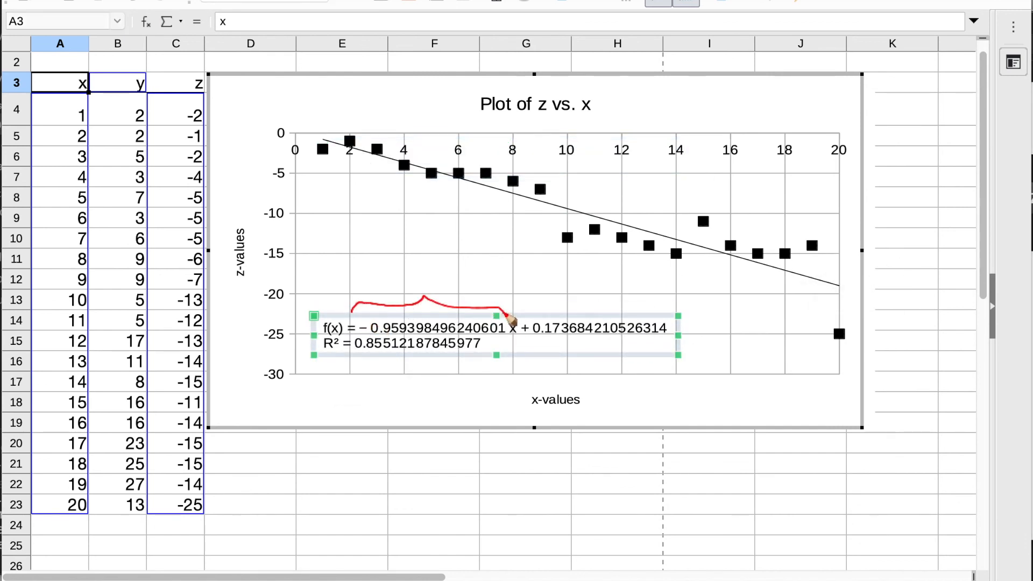
pyautogui.moveTo(409, 283); pyautogui.dragTo(428, 281)
pyautogui.moveTo(520, 312); pyautogui.dragTo(675, 308)
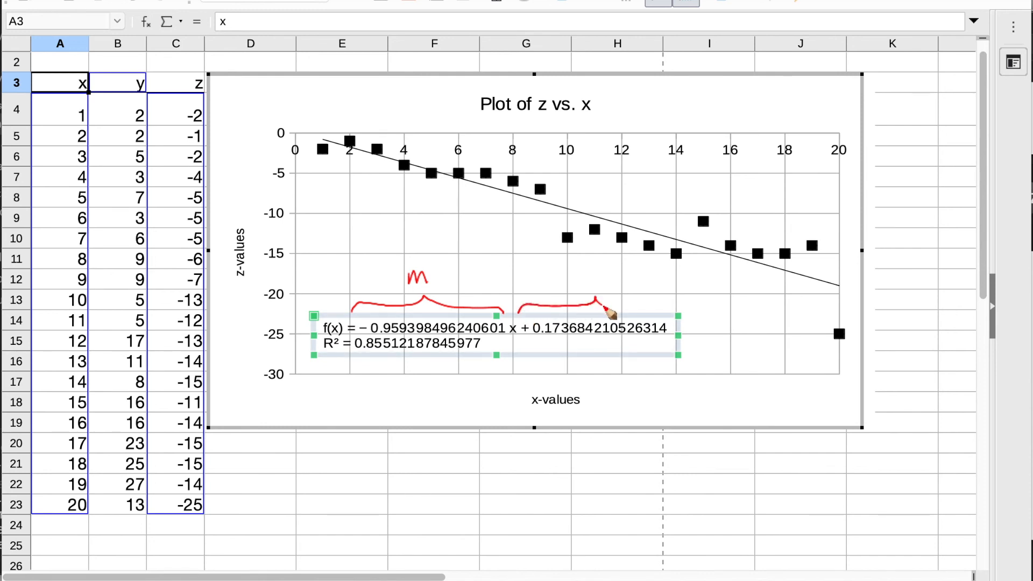
pyautogui.moveTo(585, 270); pyautogui.dragTo(588, 287)
pyautogui.moveTo(383, 356); pyautogui.dragTo(397, 374)
pyautogui.moveTo(379, 361); pyautogui.dragTo(391, 361)
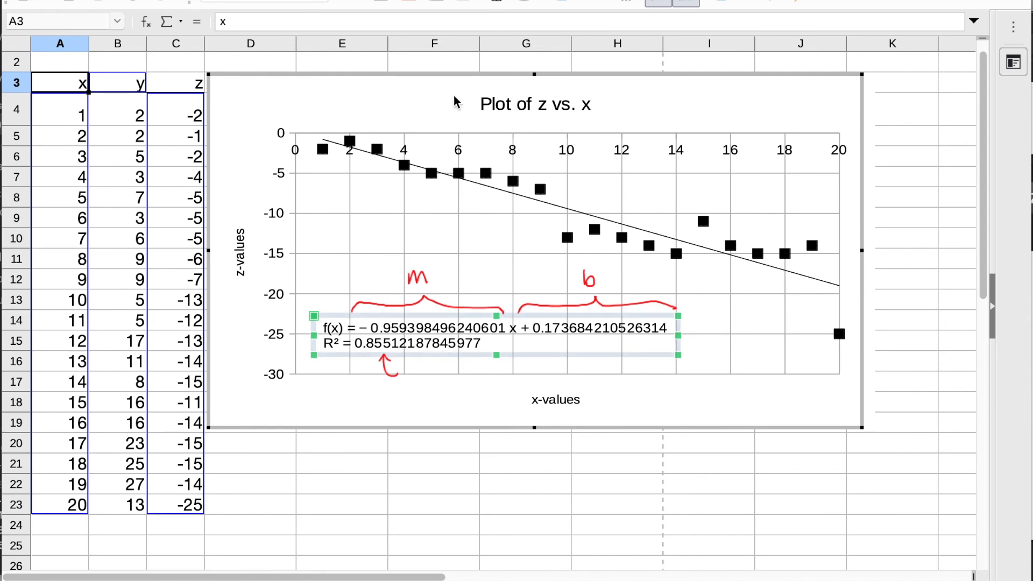
pyautogui.press('Escape')
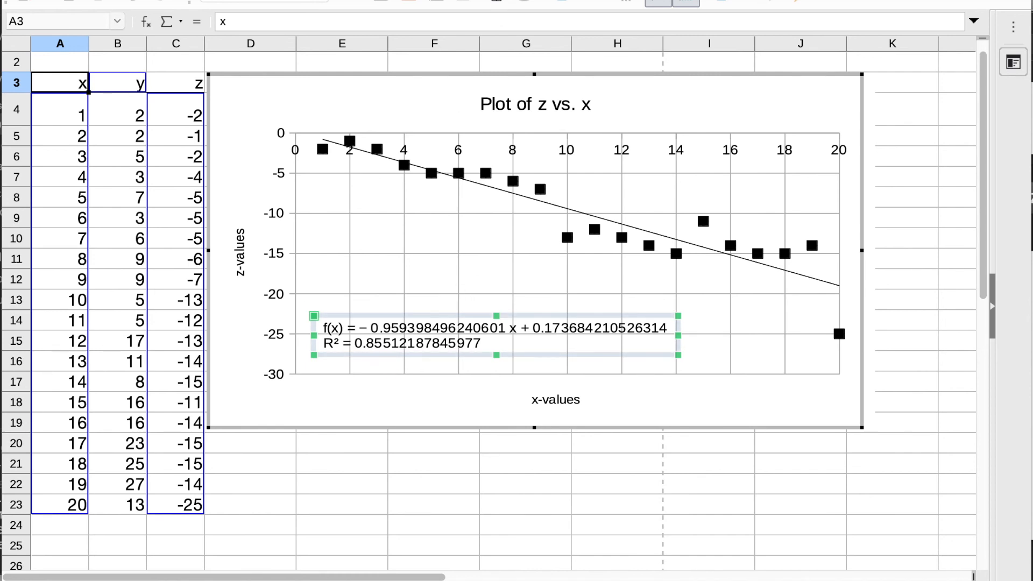
# - Move the "Plot of z vs. x" chart directly below the "Plot of y vs. x" chart, leaving a gap of about two rows
pyautogui.click(326, 492)
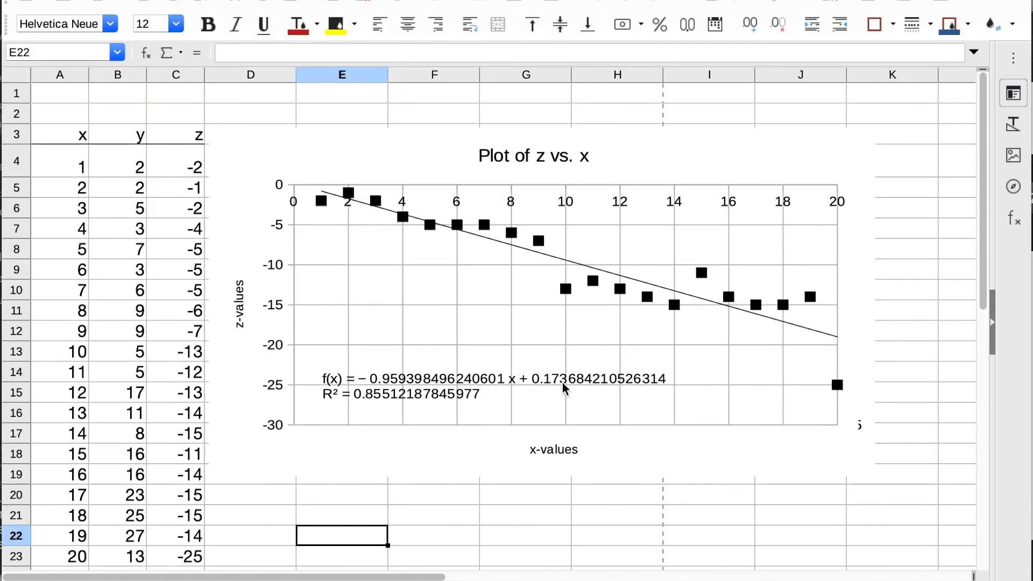
pyautogui.scroll(-3, 562, 383)
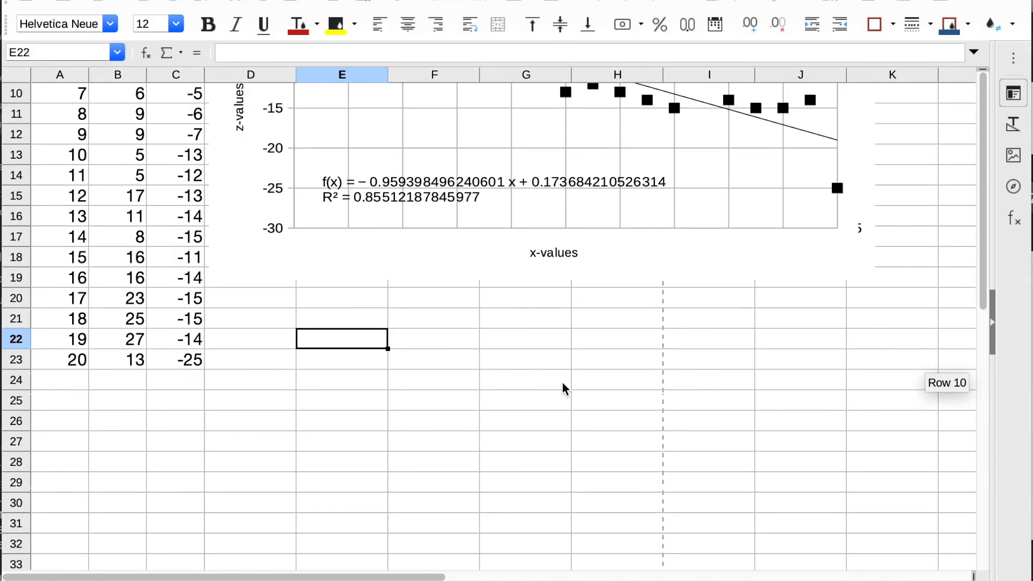
pyautogui.click(496, 240)
pyautogui.moveTo(496, 240); pyautogui.dragTo(507, 566)
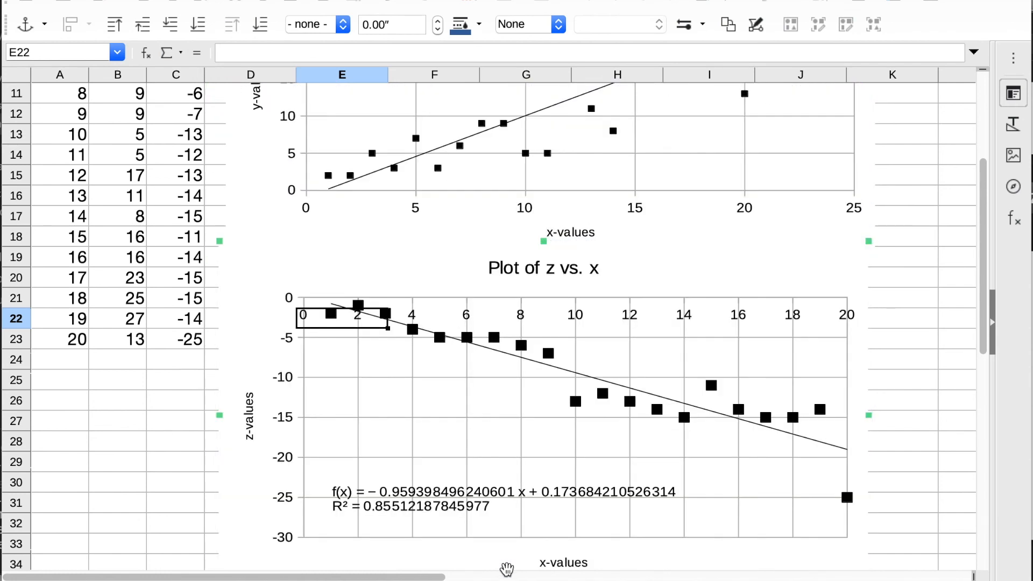
pyautogui.moveTo(430, 270); pyautogui.dragTo(439, 329)
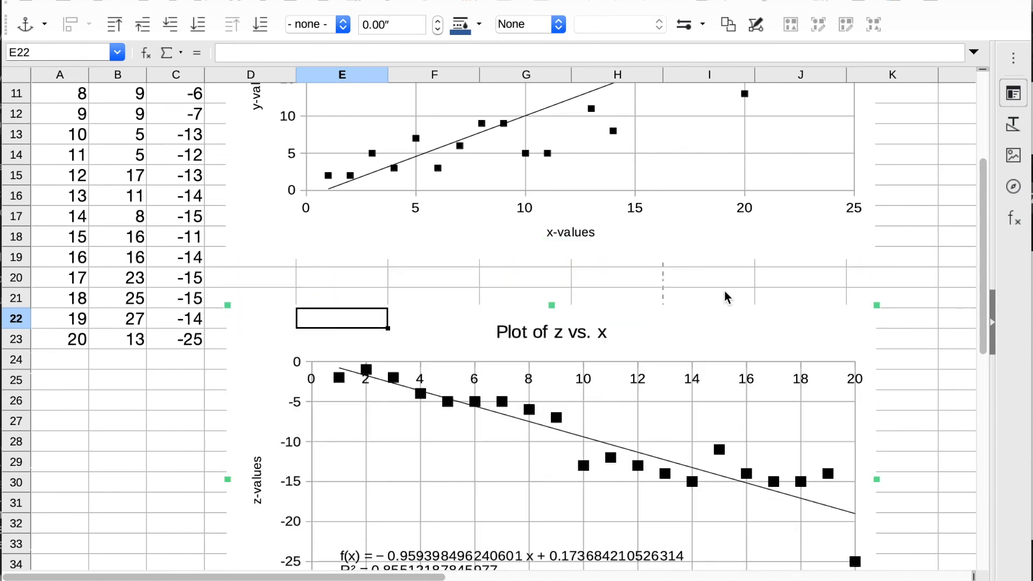
pyautogui.scroll(-3, 725, 296)
pyautogui.hscroll(1, 725, 296)
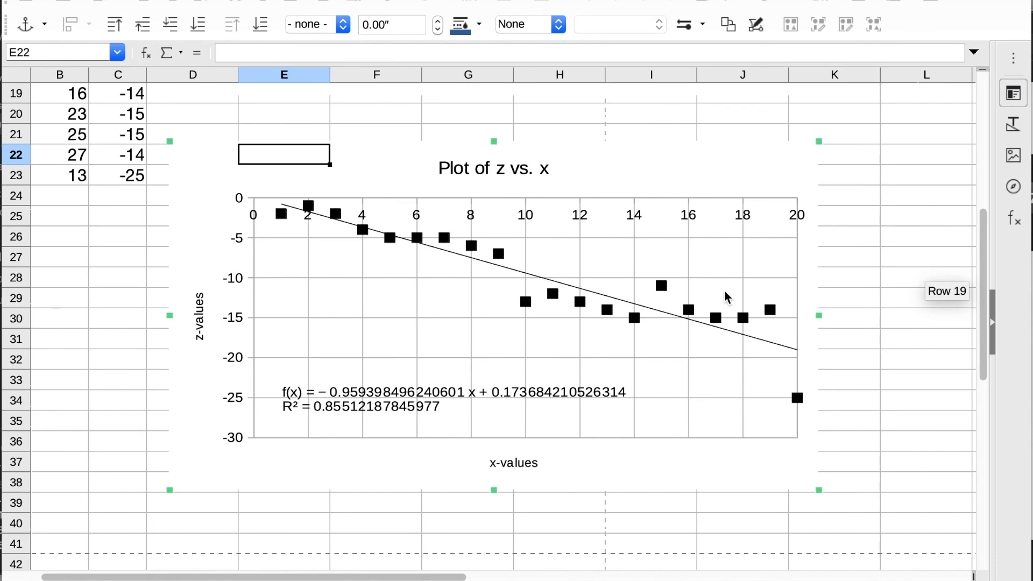
pyautogui.scroll(6, 725, 296)
pyautogui.hscroll(-1, 725, 296)
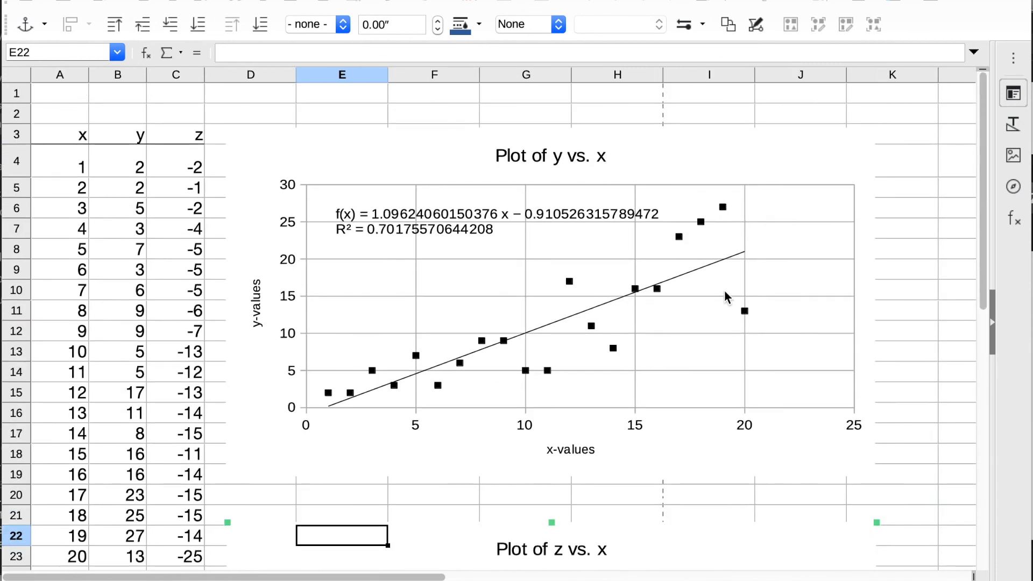